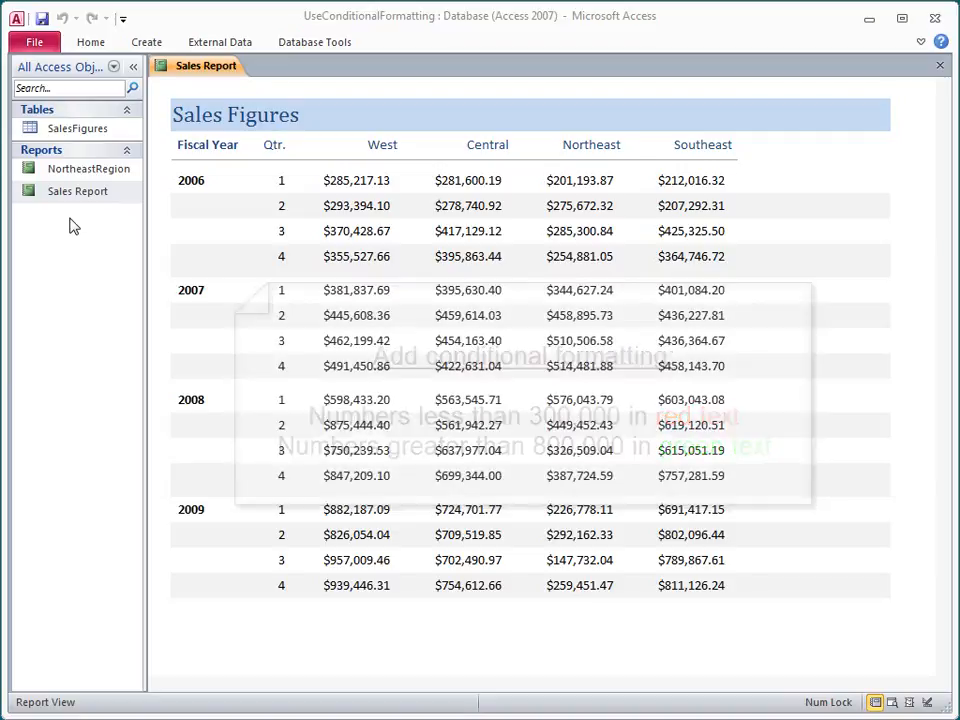
Switch the Sales Report to Layout View and select the figures in the West, Central, Northeast and Southeast columns
right_click(191, 69)
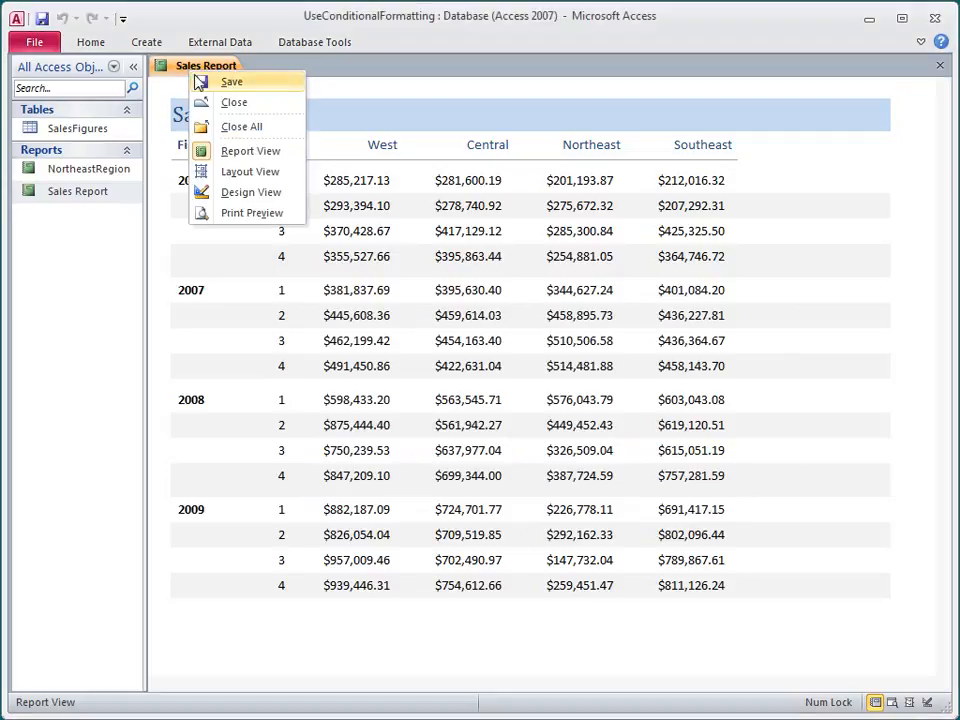
left_click(257, 176)
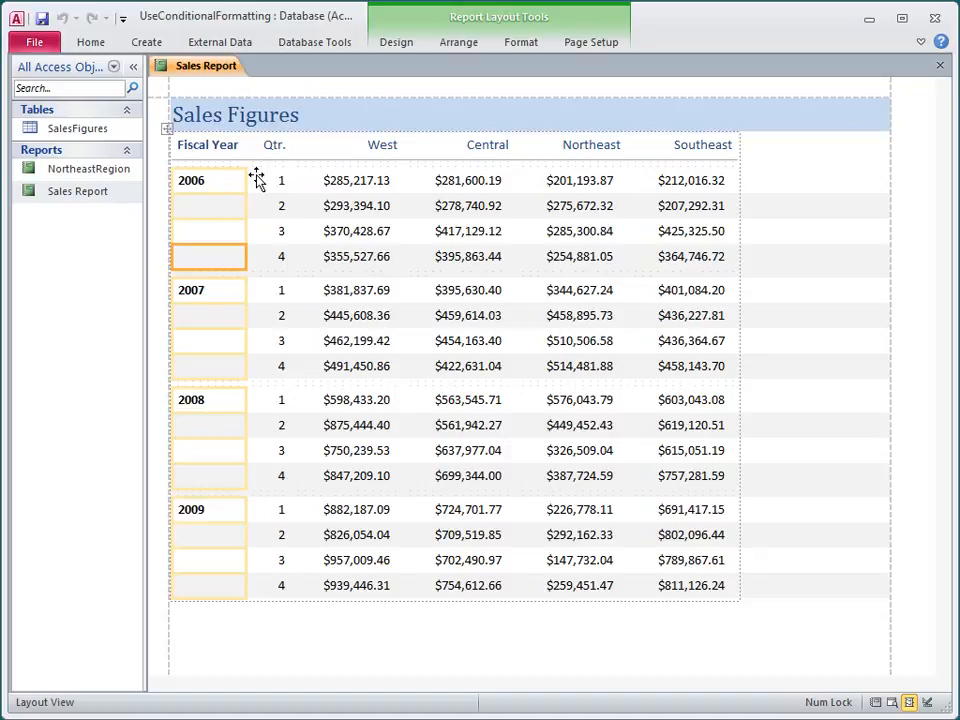
left_click(339, 237)
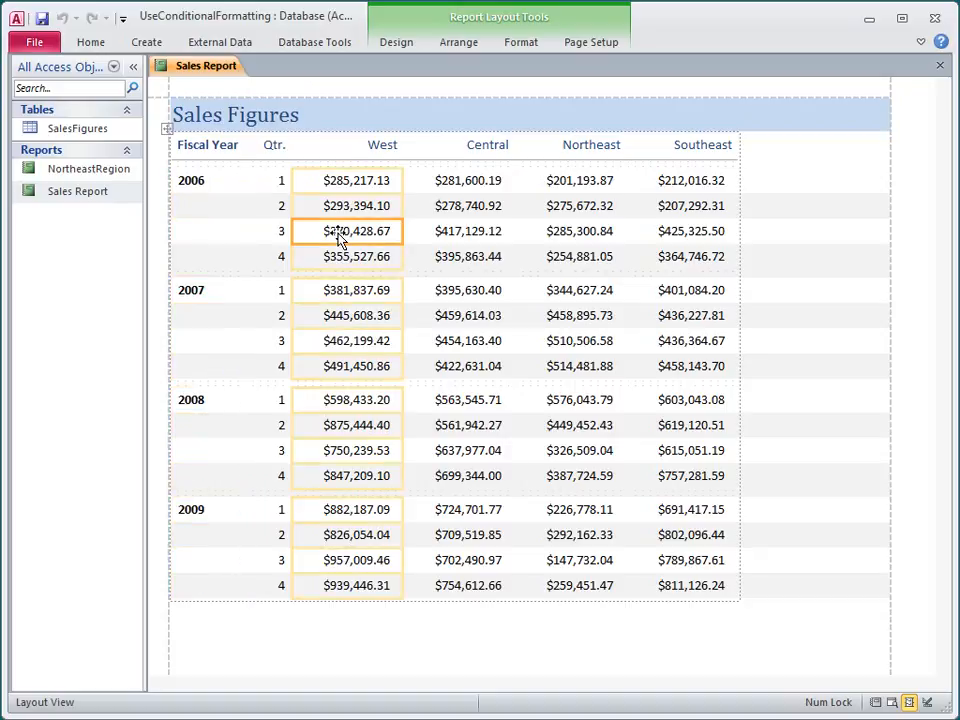
left_click(673, 237, "shift")
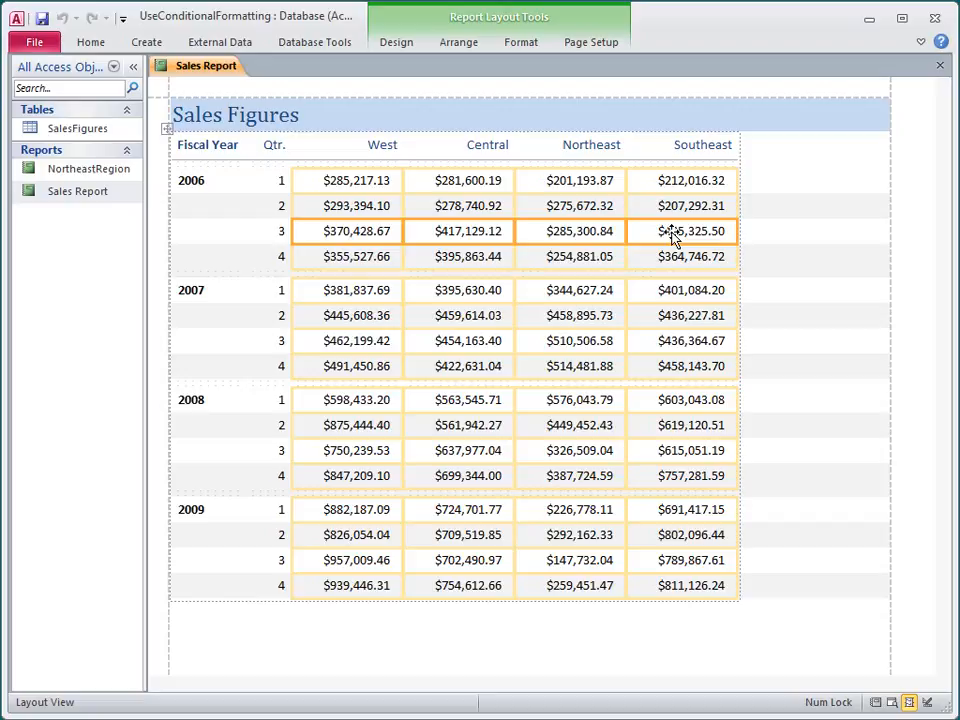
Start a conditional formatting rule for the selected columns with the condition Field Value Is less than 300000
left_click(522, 44)
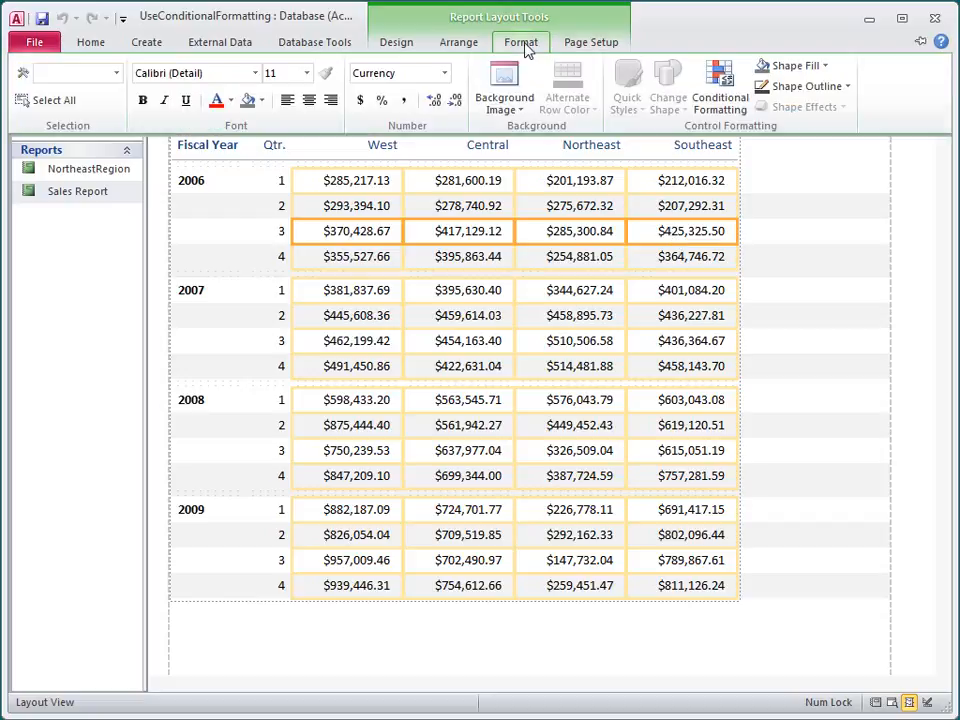
left_click(720, 104)
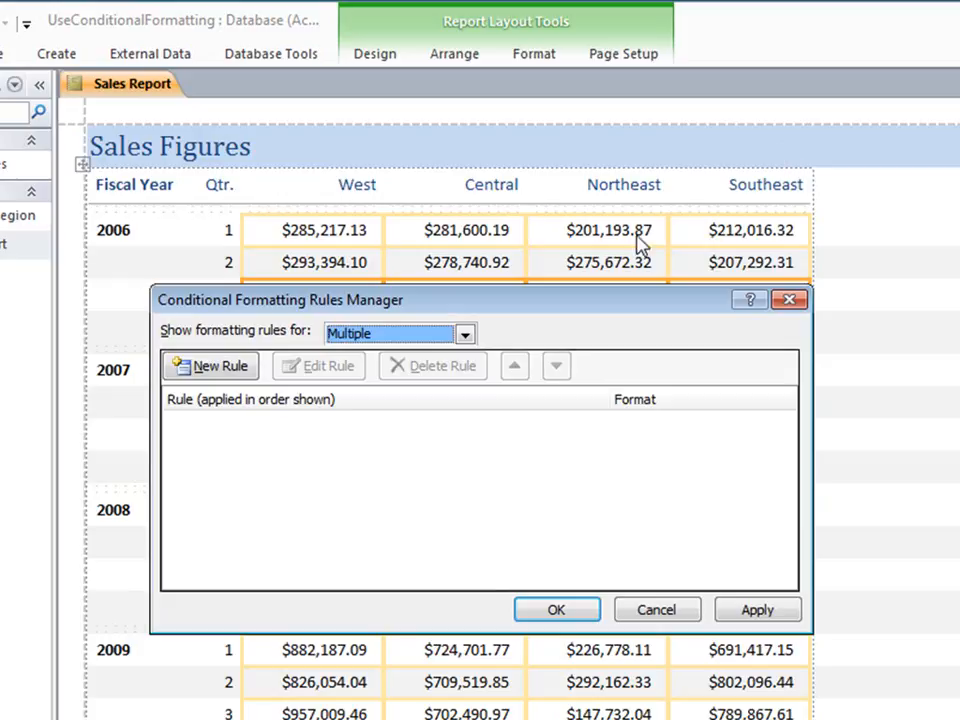
left_click(465, 335)
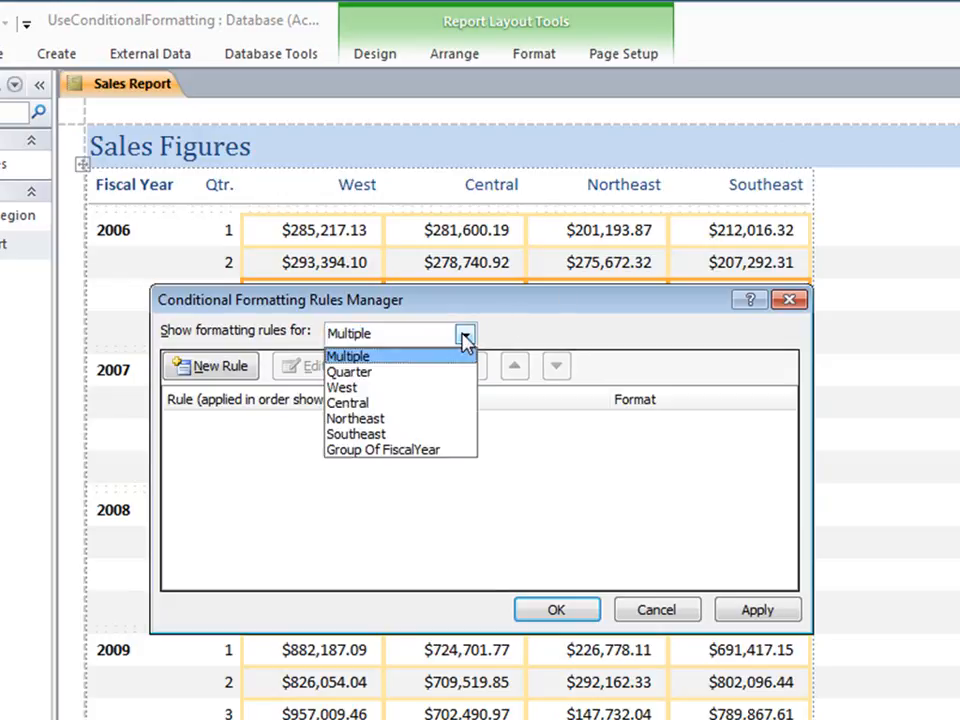
left_click(466, 338)
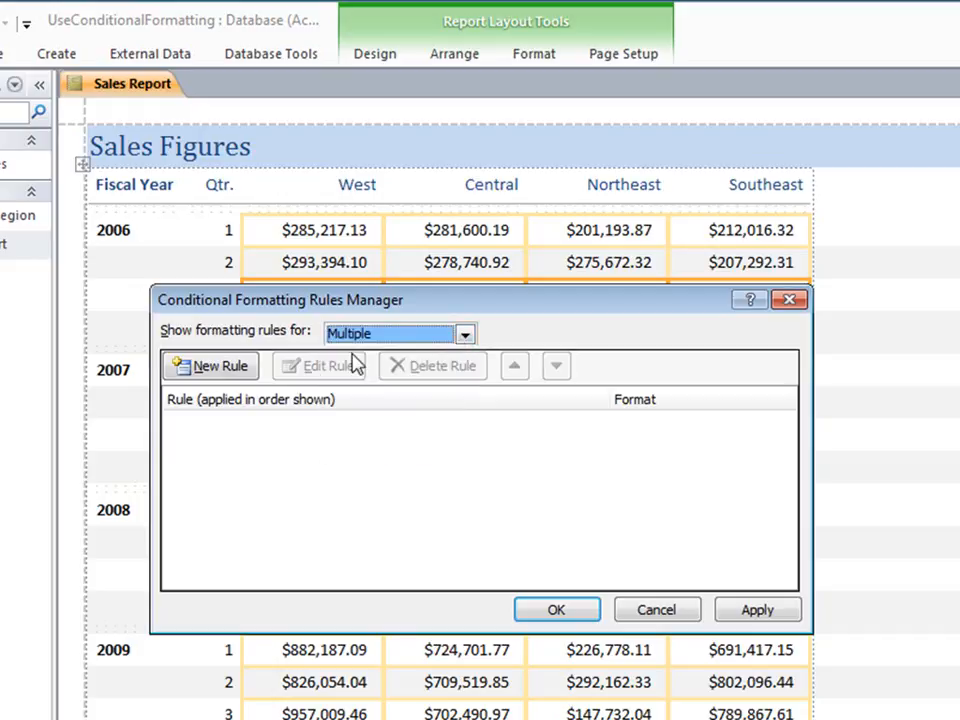
left_click(246, 371)
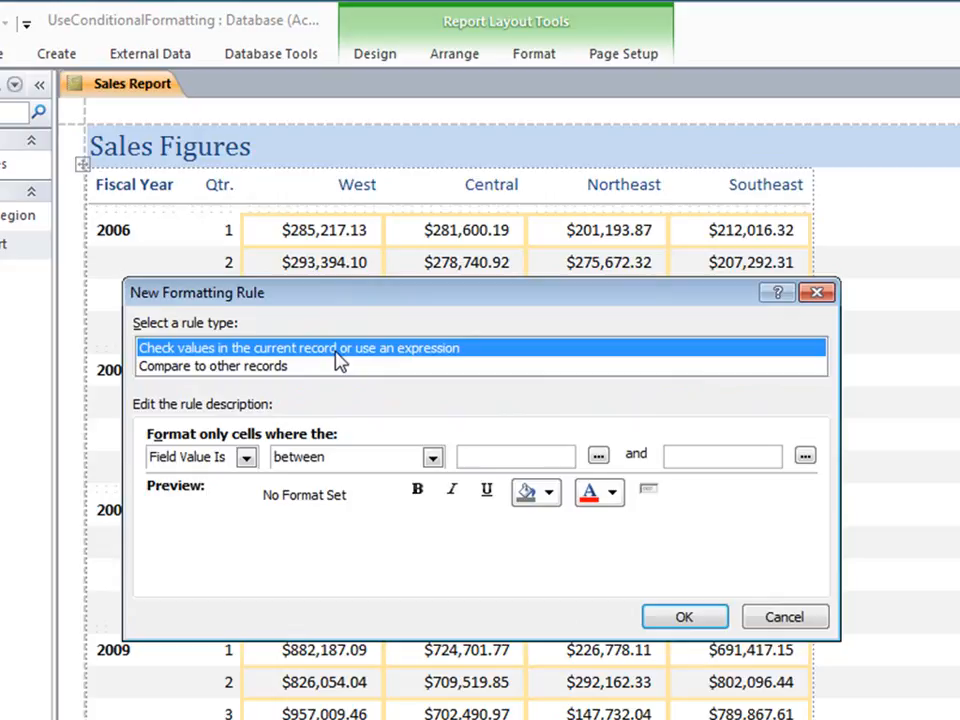
left_click(246, 457)
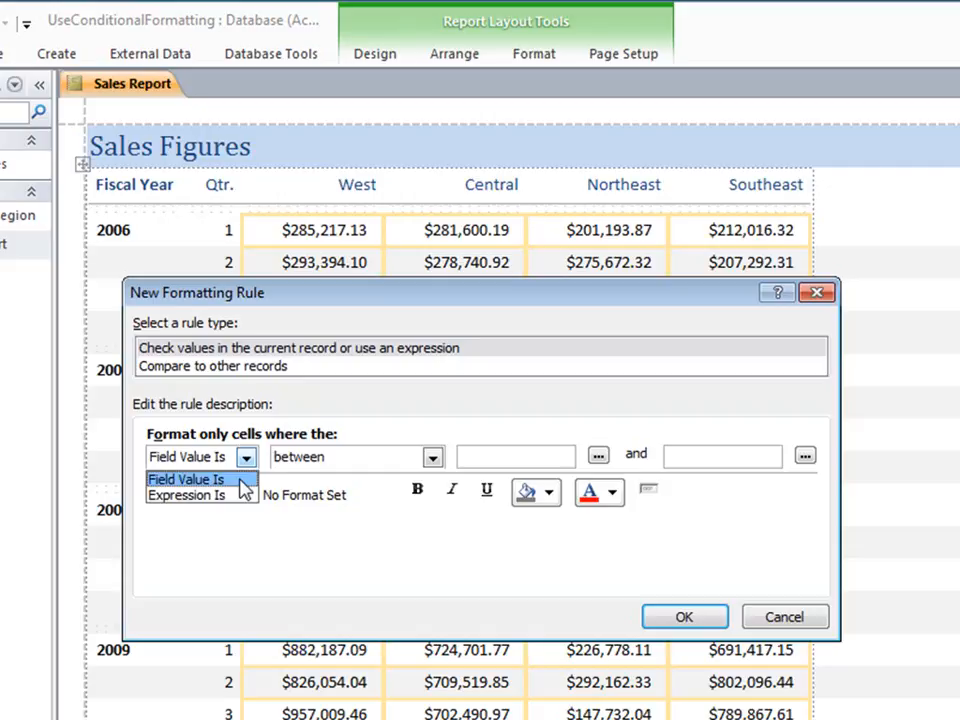
left_click(240, 480)
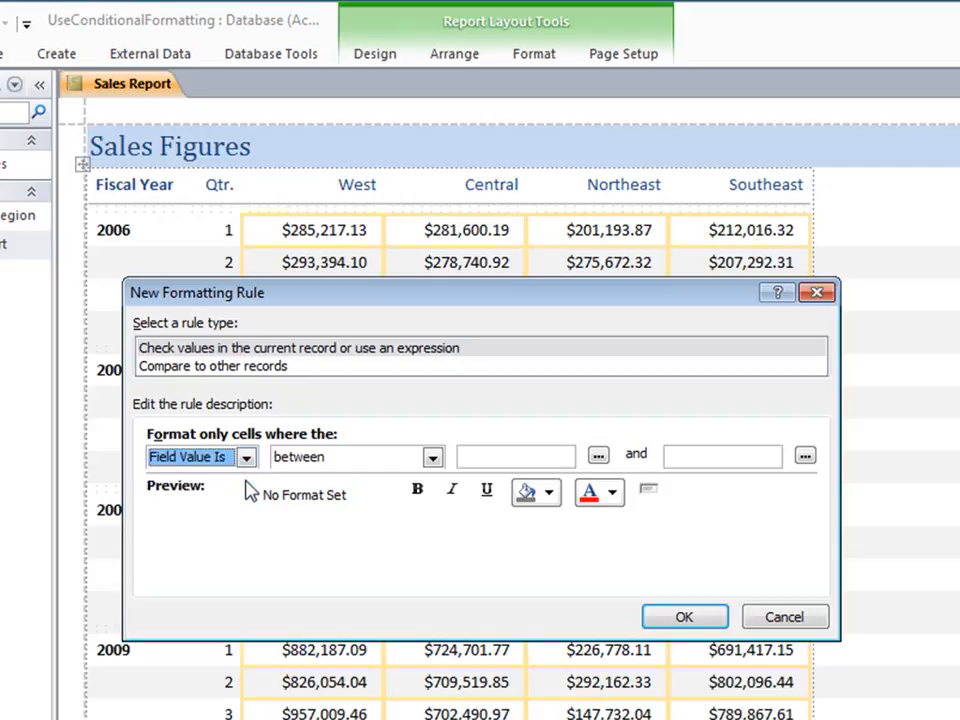
left_click(431, 458)
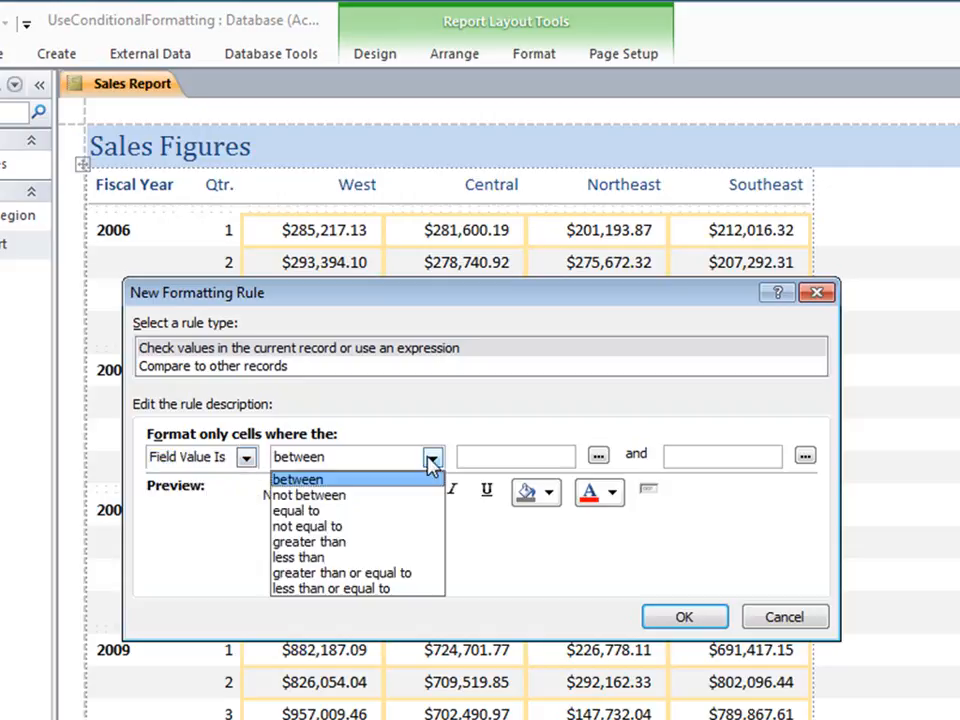
left_click(412, 557)
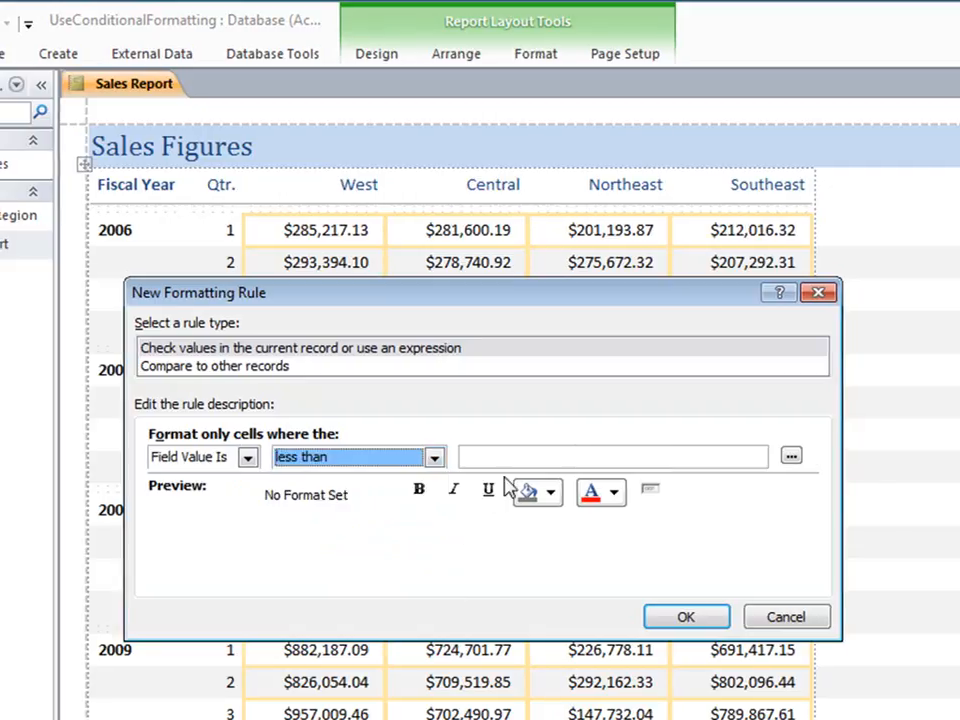
left_click(585, 456)
type("3")
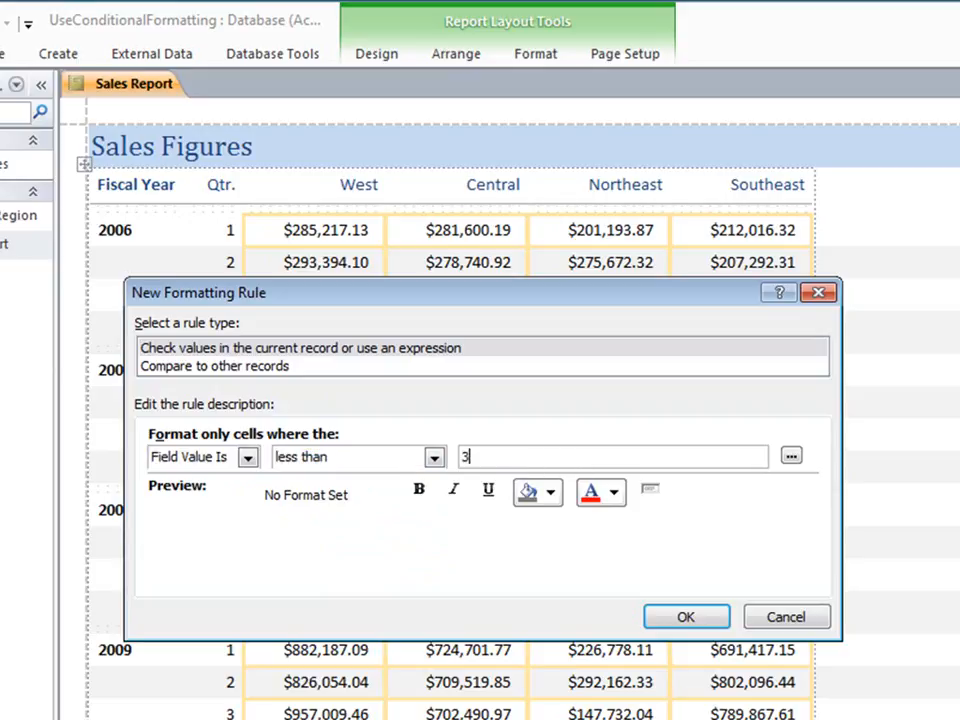
type("00000")
Give the less-than-300000 rule a red font color and apply it to the selected columns
left_click(791, 457)
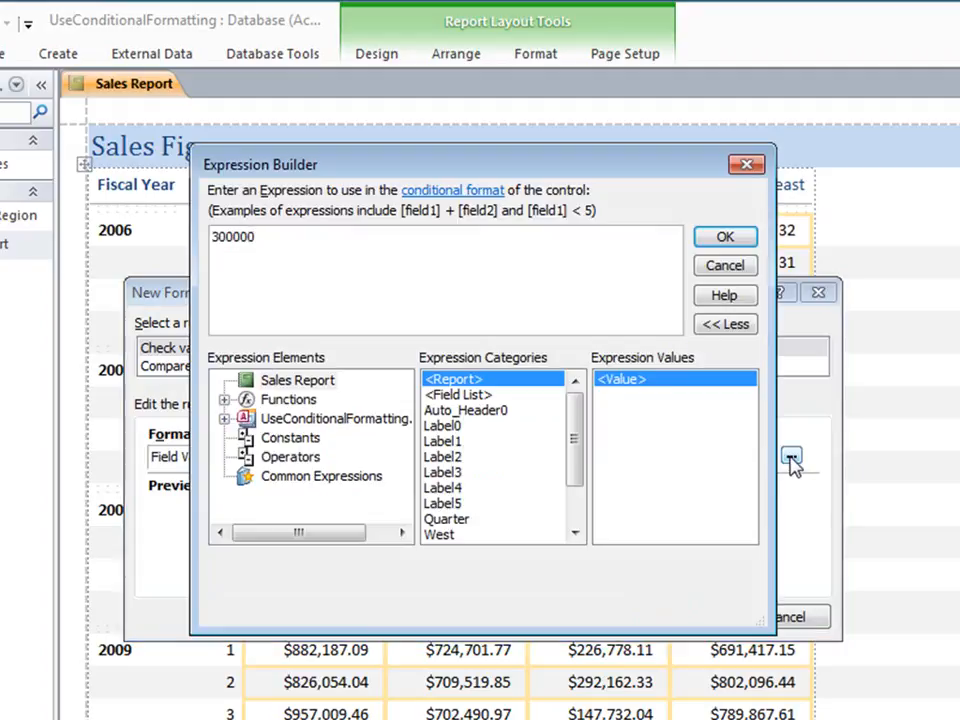
left_click(747, 268)
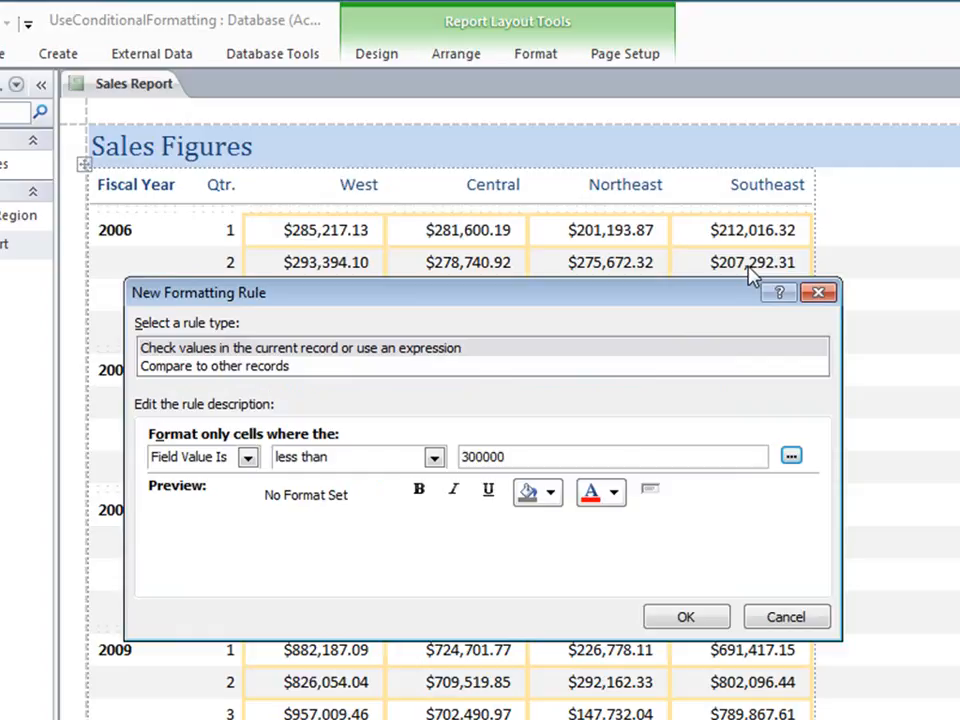
left_click(614, 492)
left_click(612, 688)
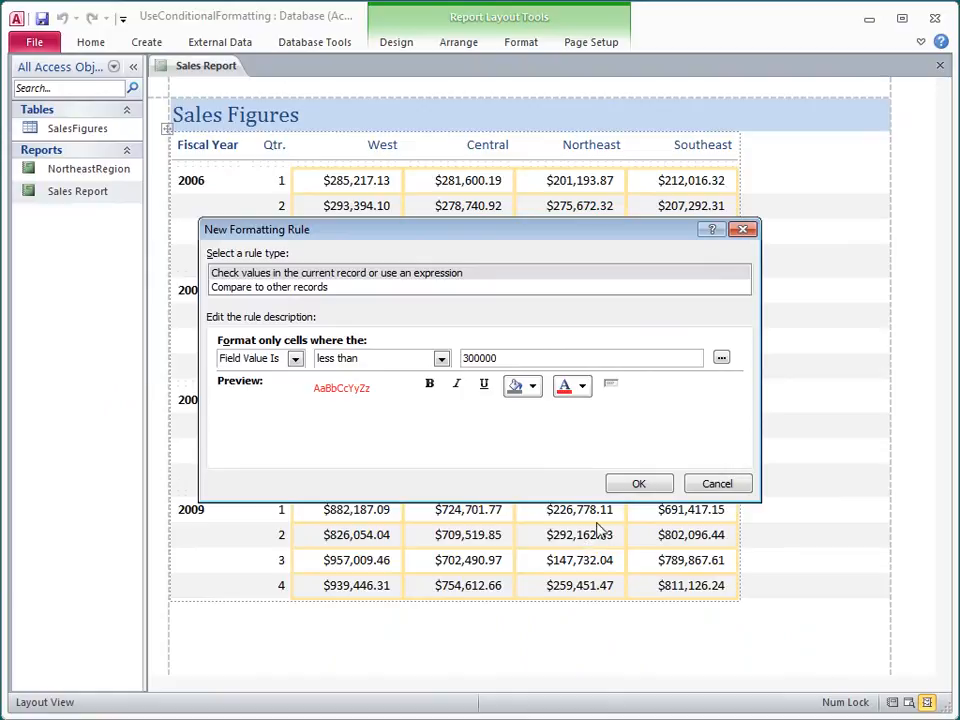
left_click(628, 488)
left_click(555, 487)
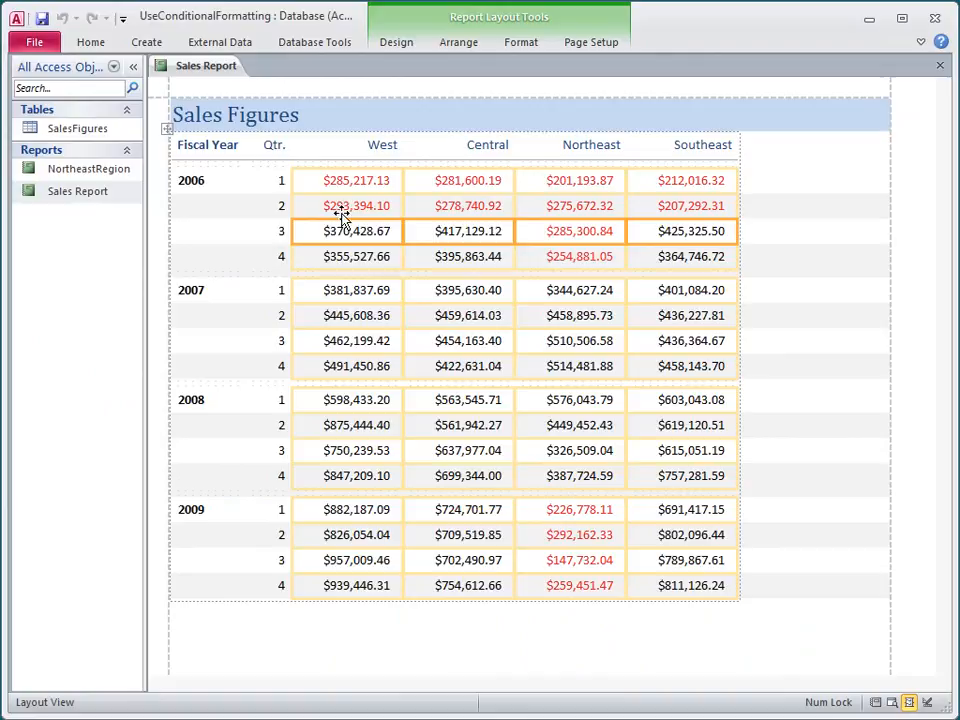
Display the Sales Report in Report View to check the conditional formatting
right_click(210, 67)
left_click(273, 150)
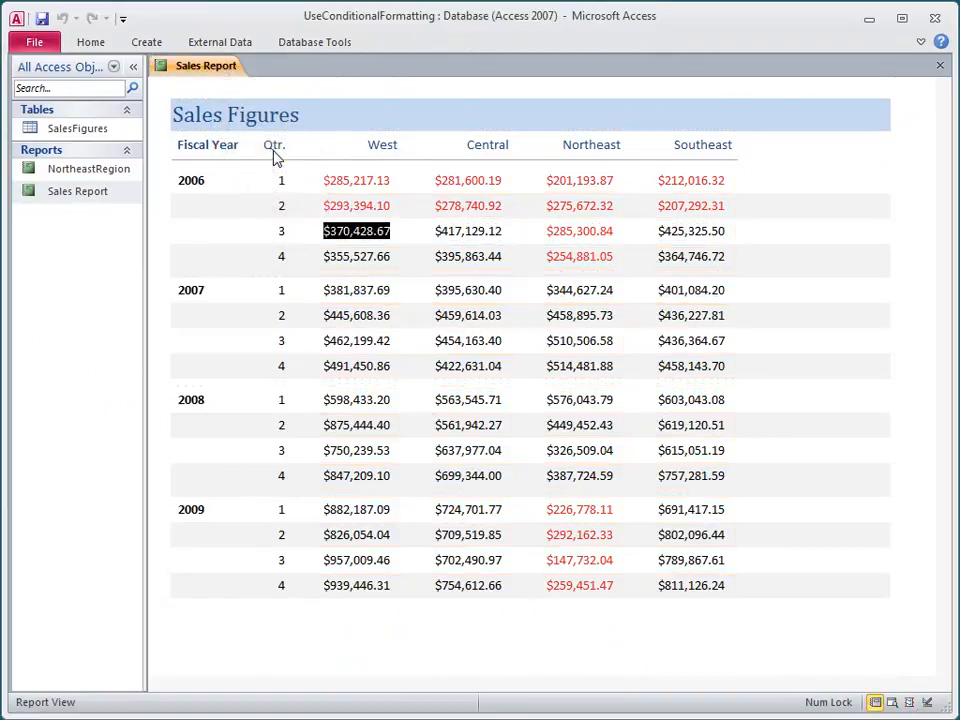
left_click(287, 125)
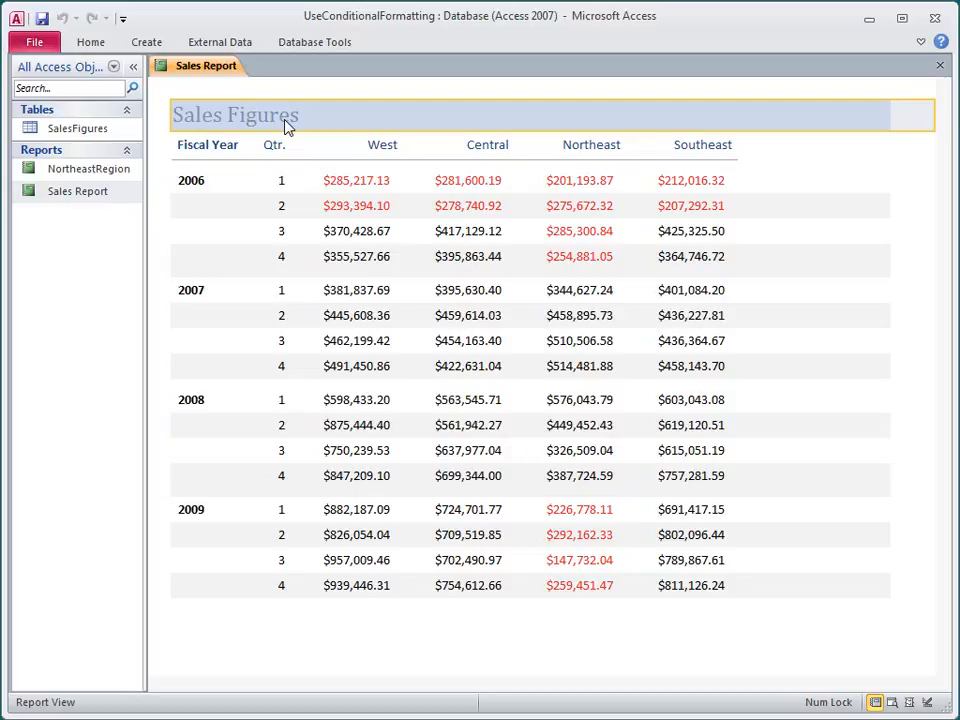
Return the report to Layout View and select the West through Southeast figures again
right_click(216, 68)
left_click(277, 169)
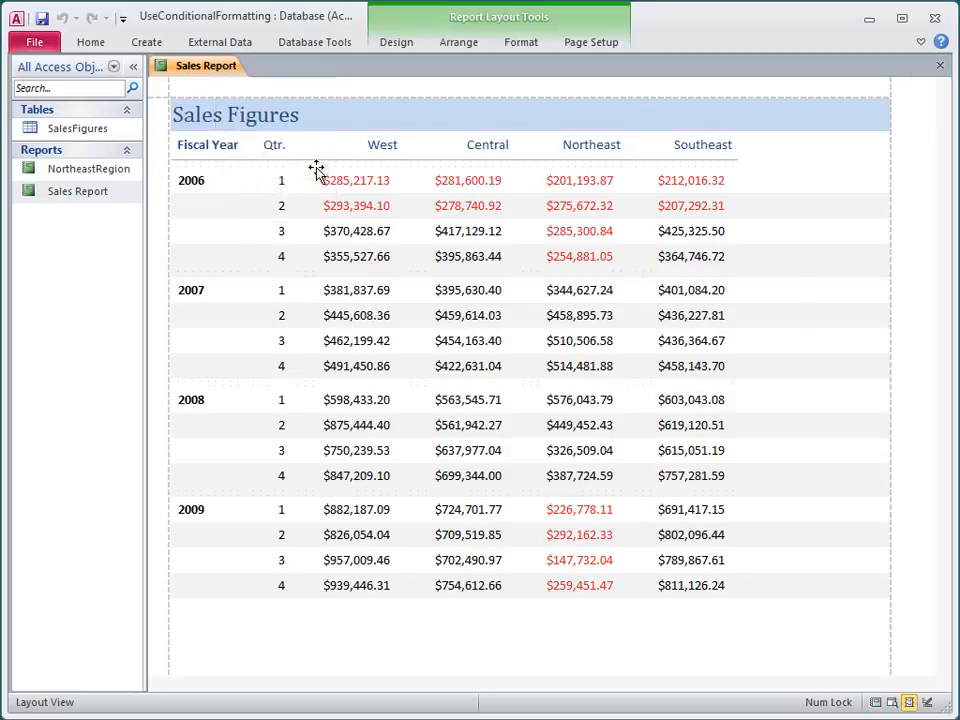
left_click(345, 206)
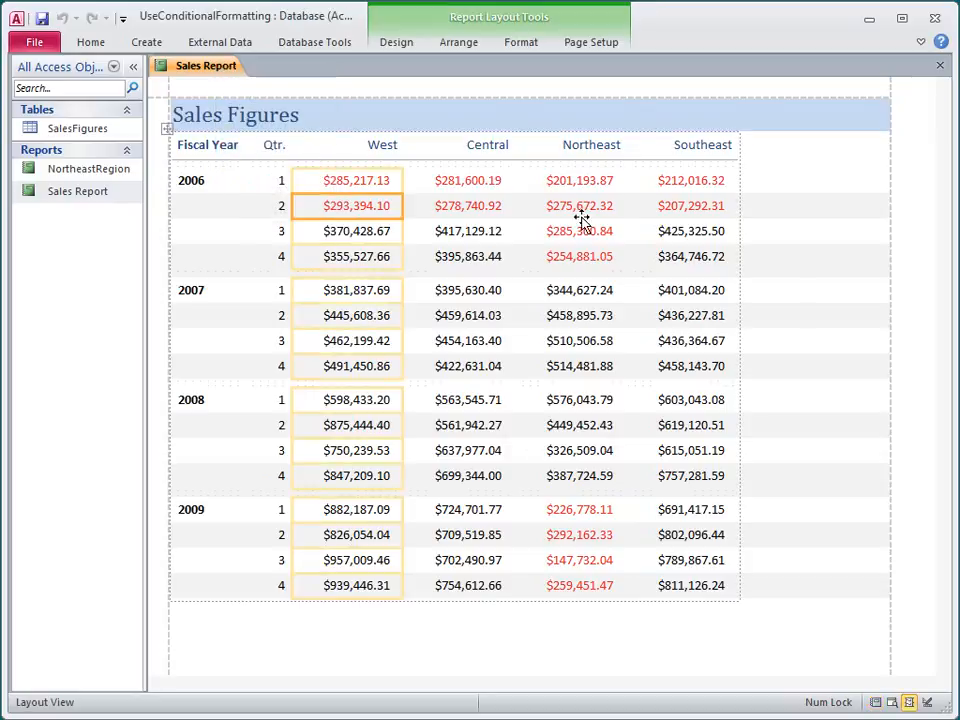
left_click(681, 210, "shift")
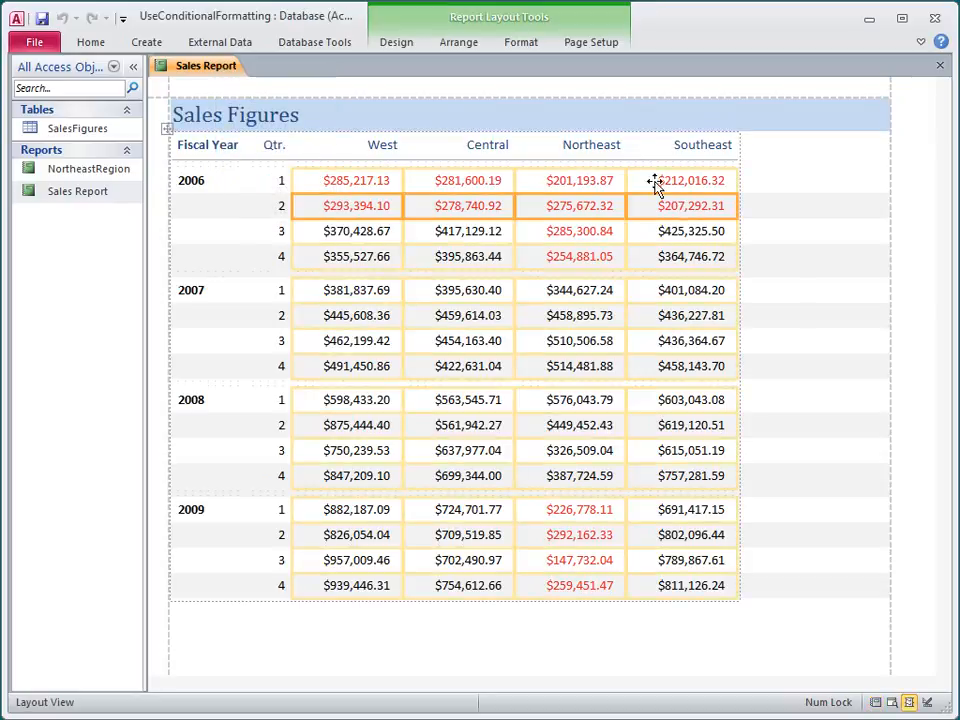
Add a second conditional formatting rule that shows field values greater than 800000 in green text
left_click(540, 45)
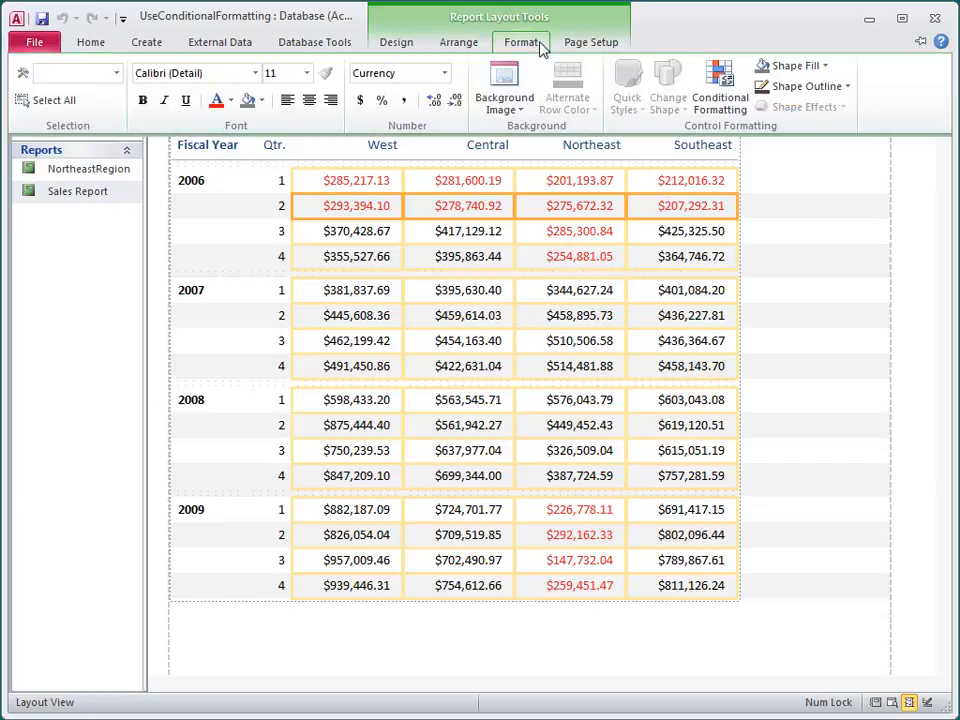
left_click(720, 100)
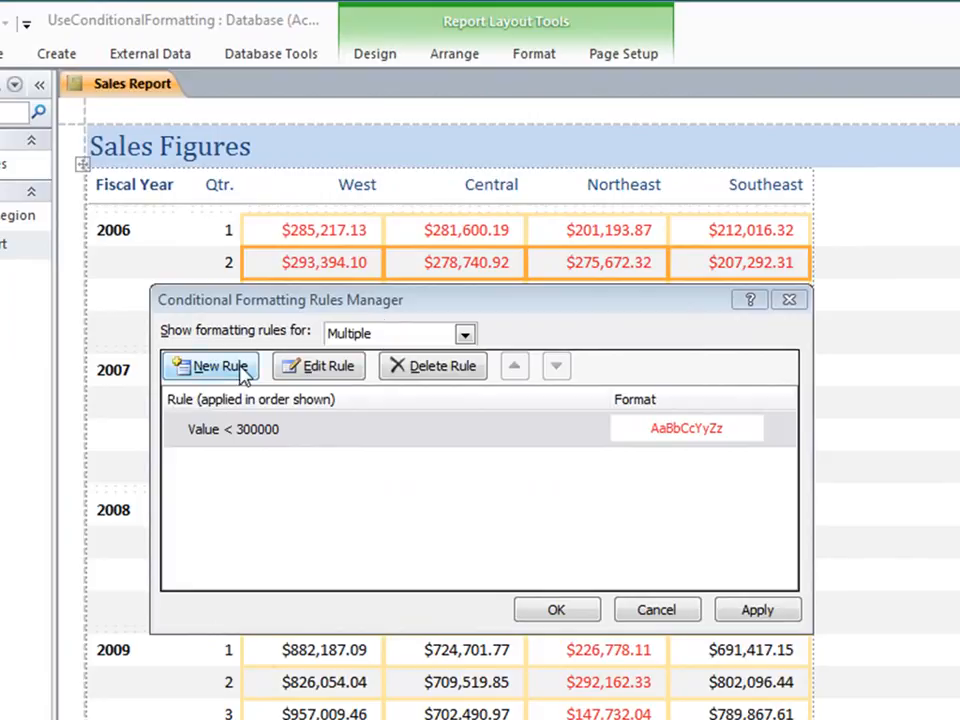
left_click(222, 367)
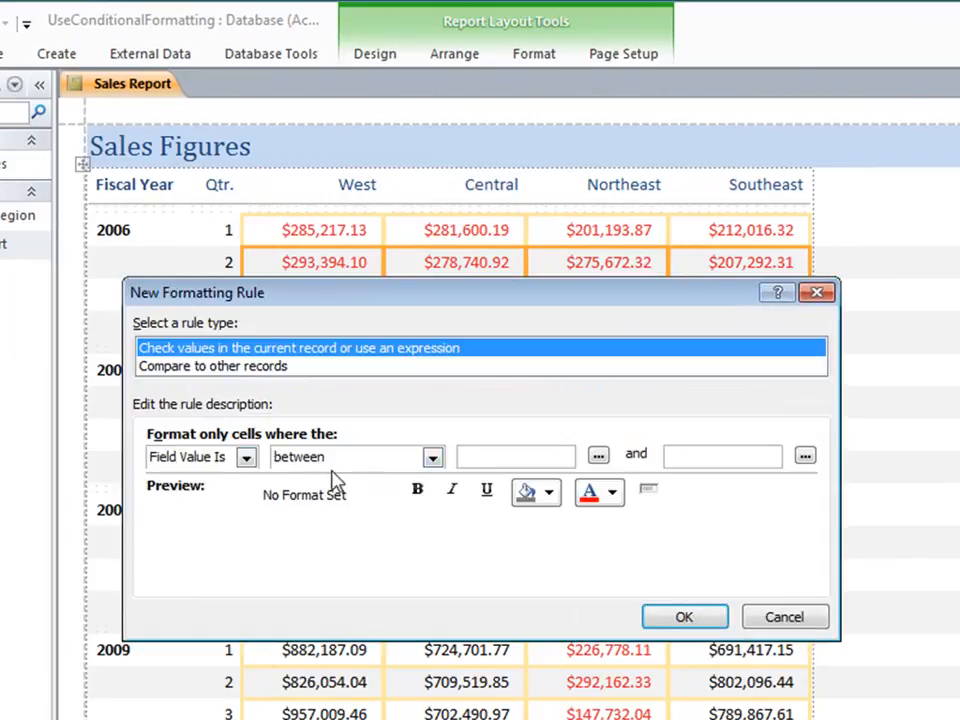
left_click(431, 456)
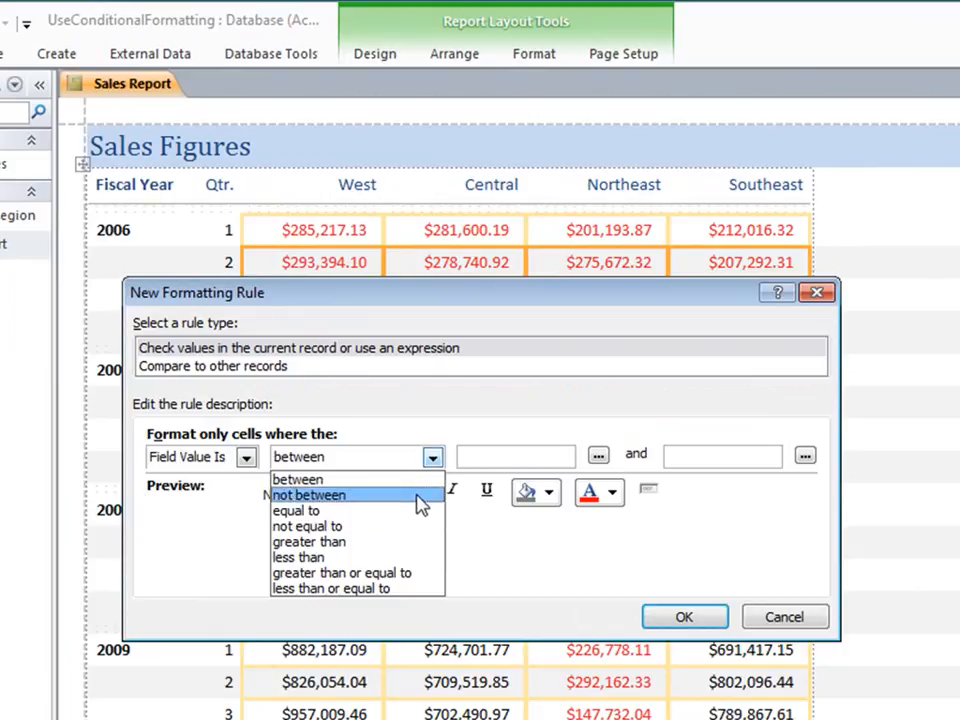
left_click(405, 543)
left_click(574, 456)
type("800000")
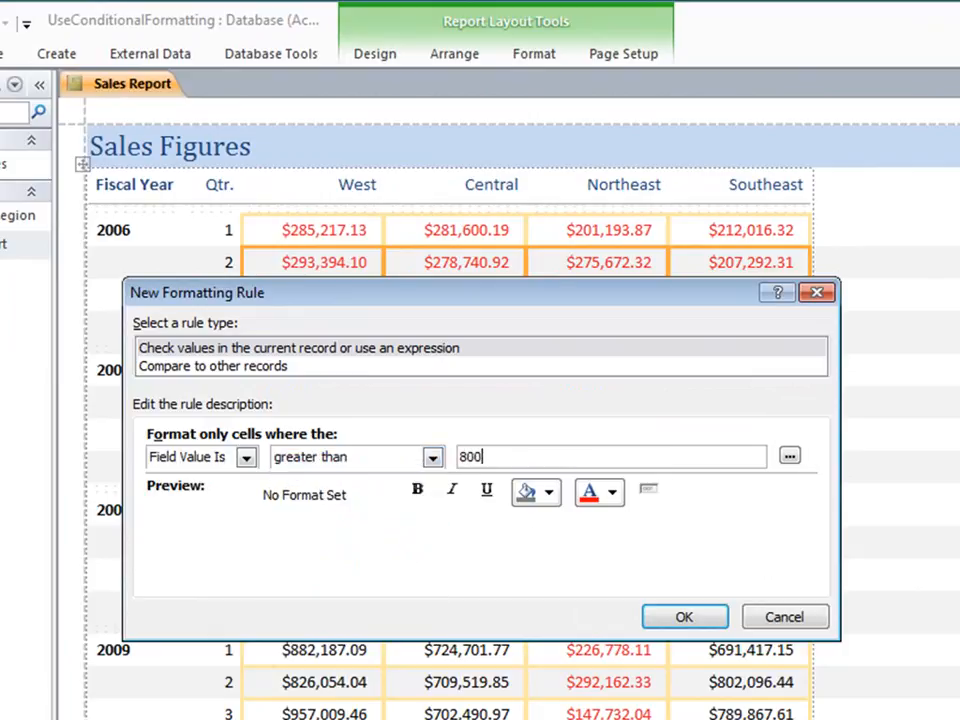
left_click(613, 493)
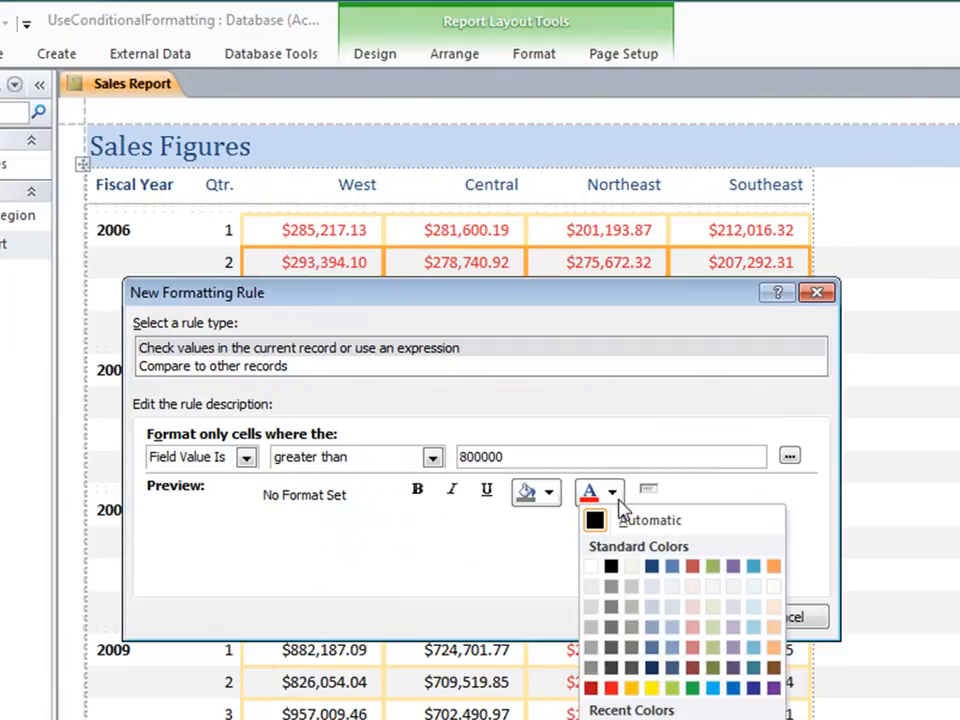
left_click(692, 688)
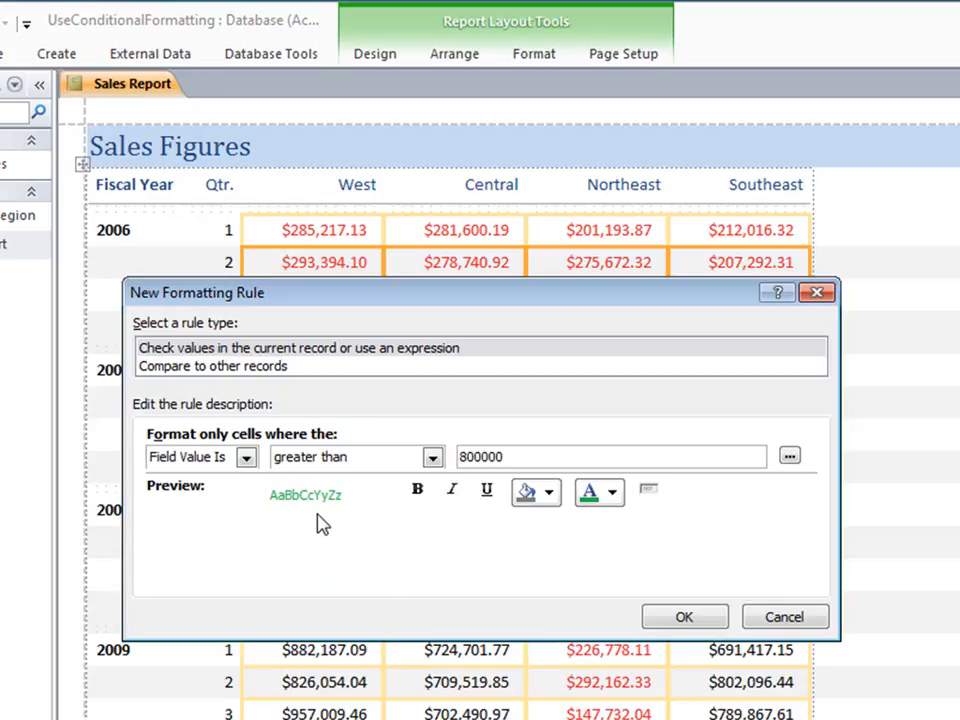
left_click(664, 620)
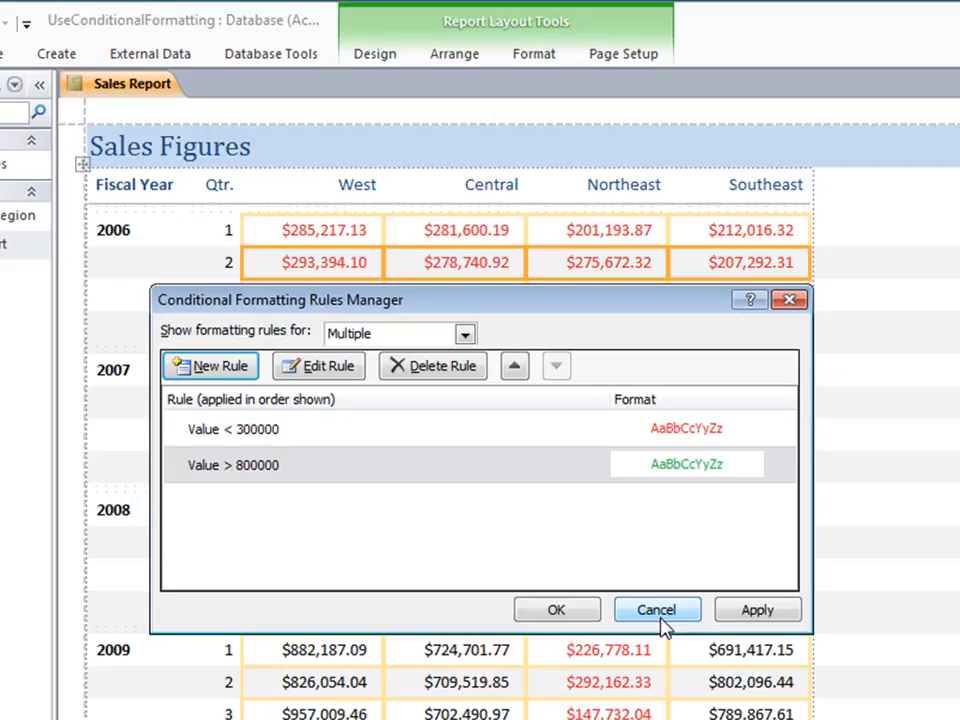
Move the greater-than-800000 rule above the less-than-300000 rule and back down again
left_click(508, 467)
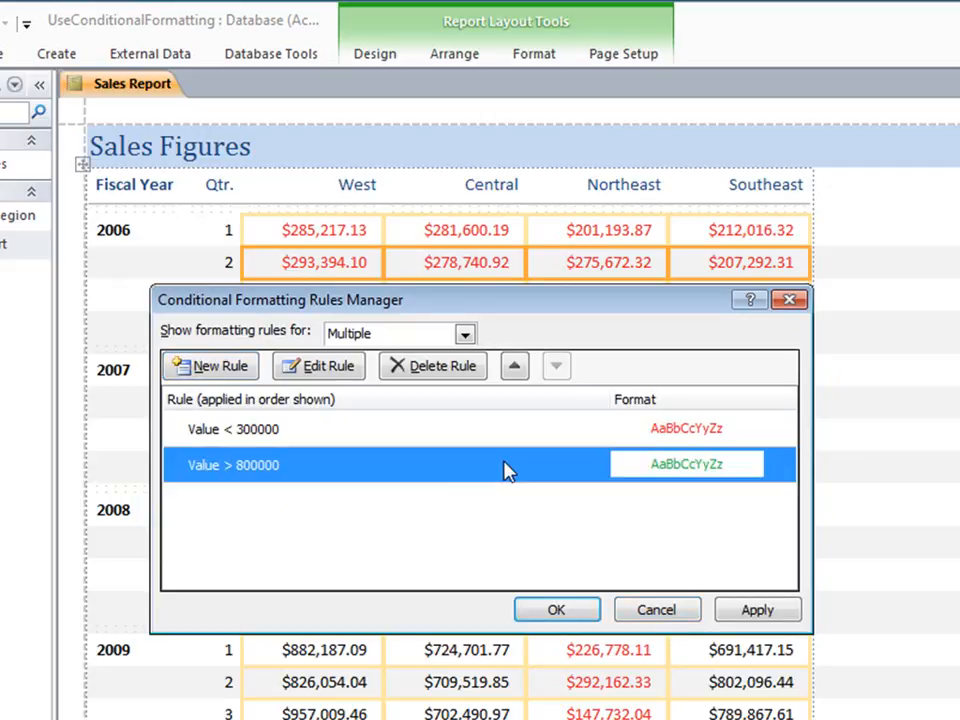
left_click(515, 367)
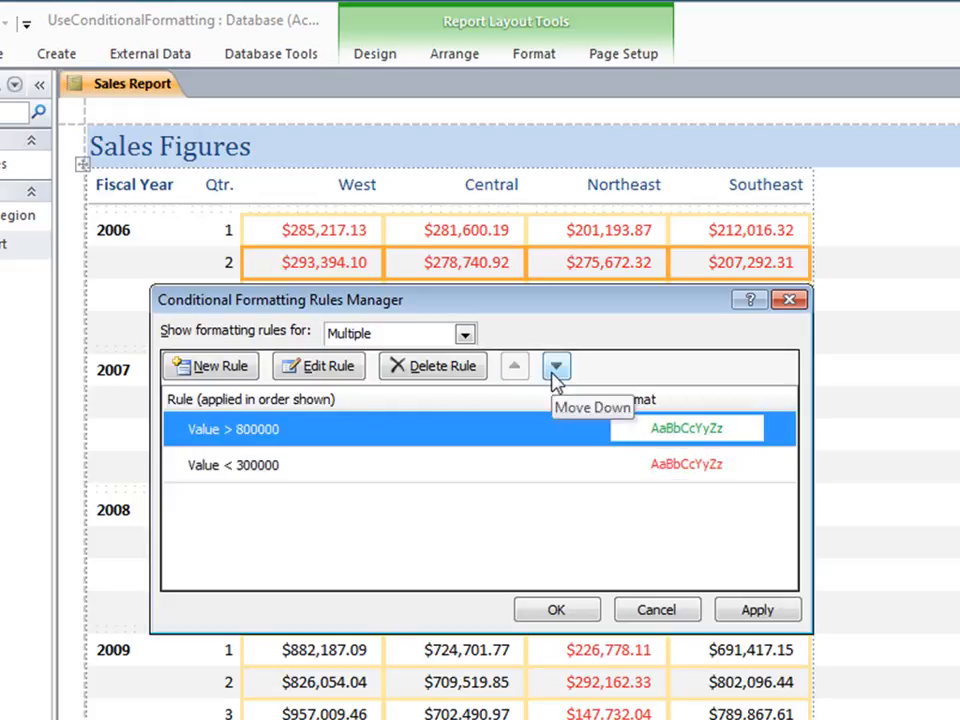
left_click(556, 368)
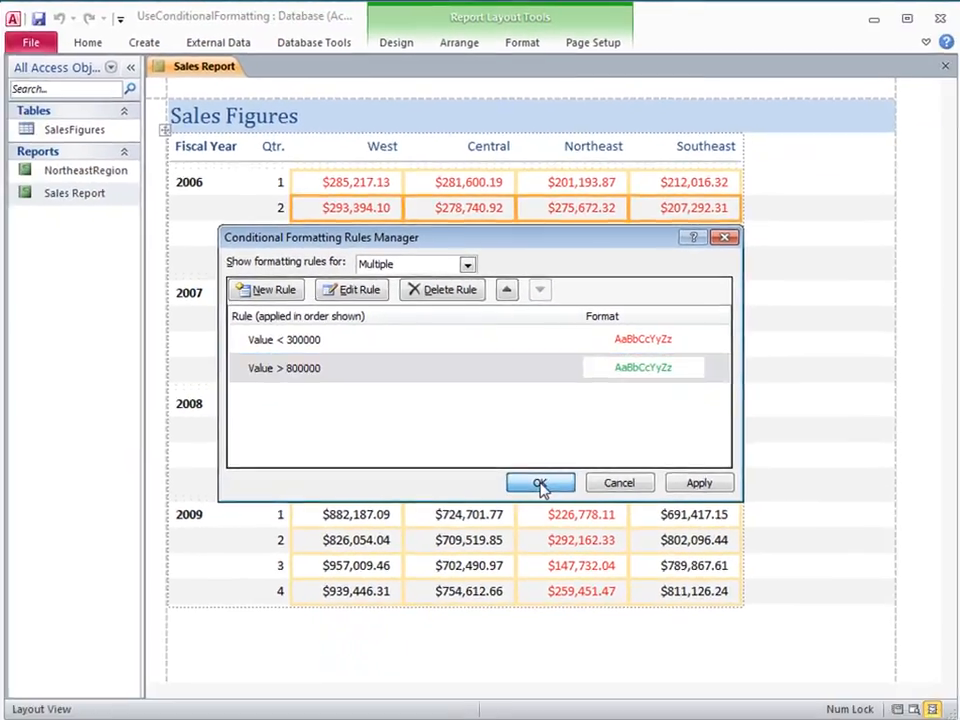
Apply both conditional formatting rules to the selected regional sales columns
left_click(556, 610)
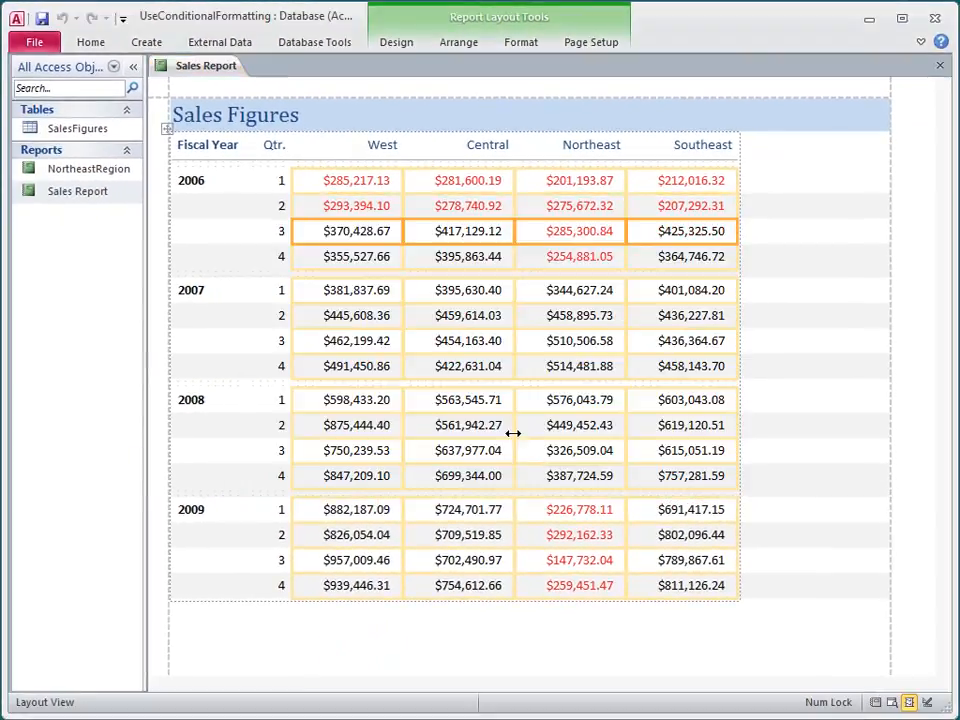
View the Sales Report in Report View and close it
right_click(208, 66)
left_click(273, 150)
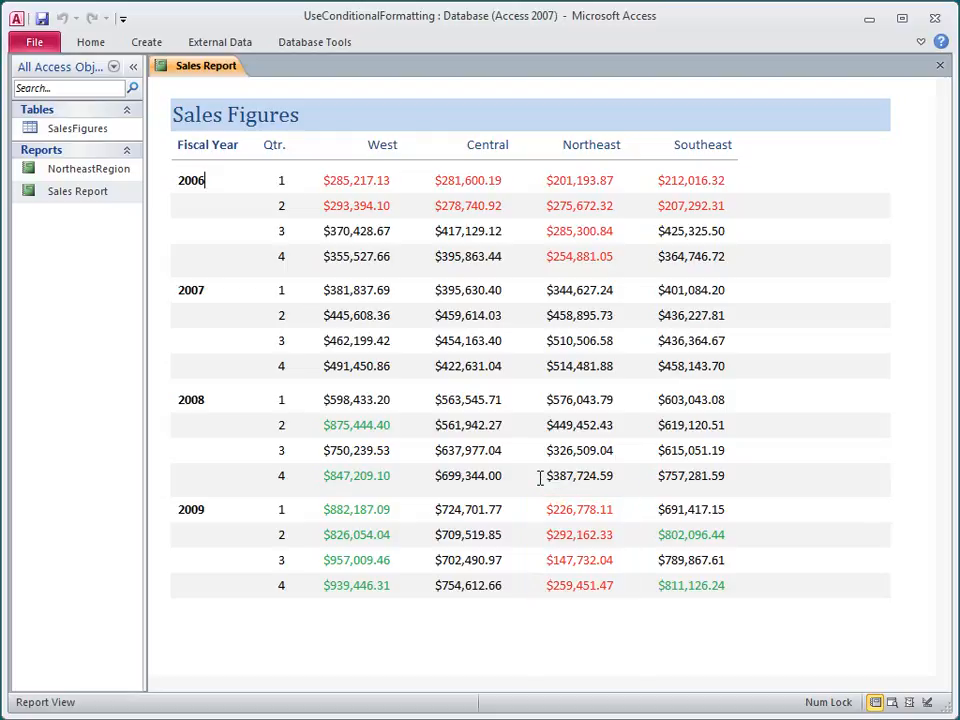
left_click(940, 66)
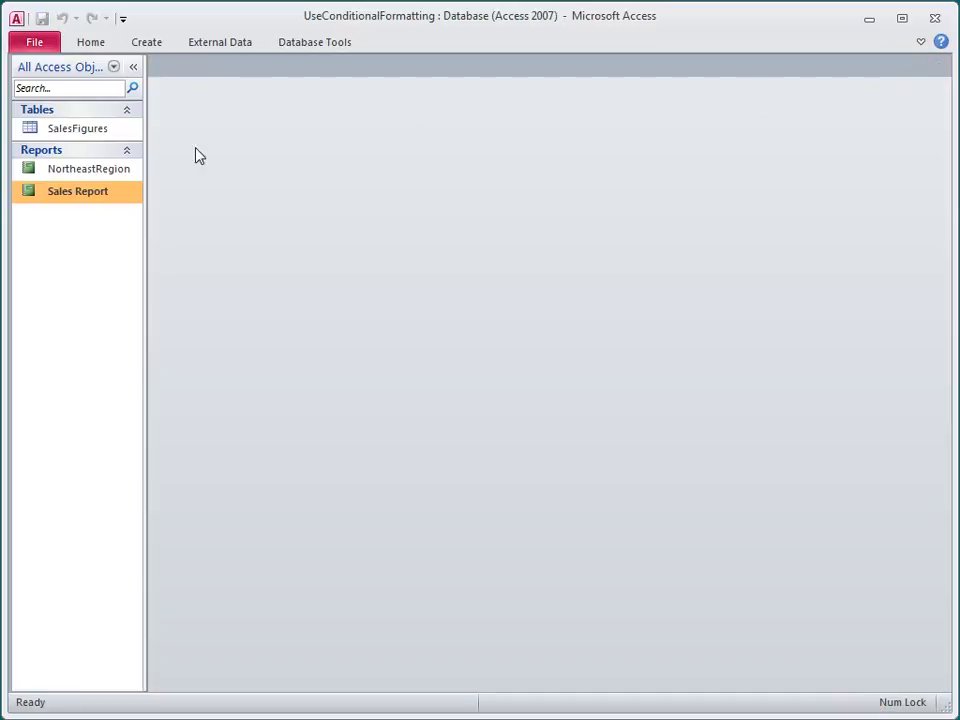
Open the NortheastRegion report in Layout View and select its Sales figures
double_click(117, 172)
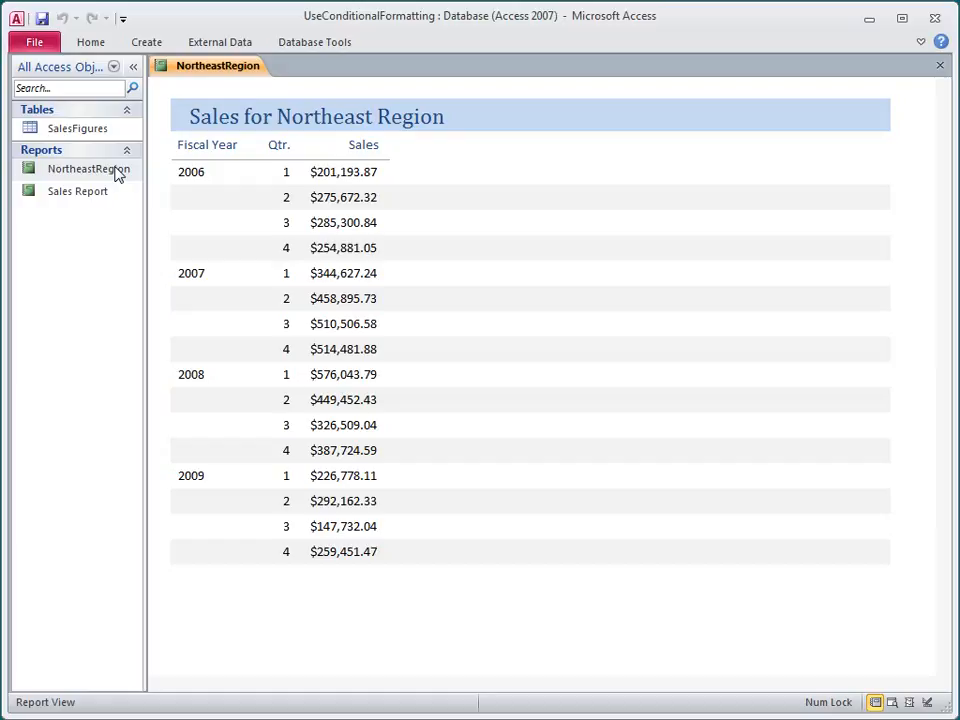
right_click(211, 72)
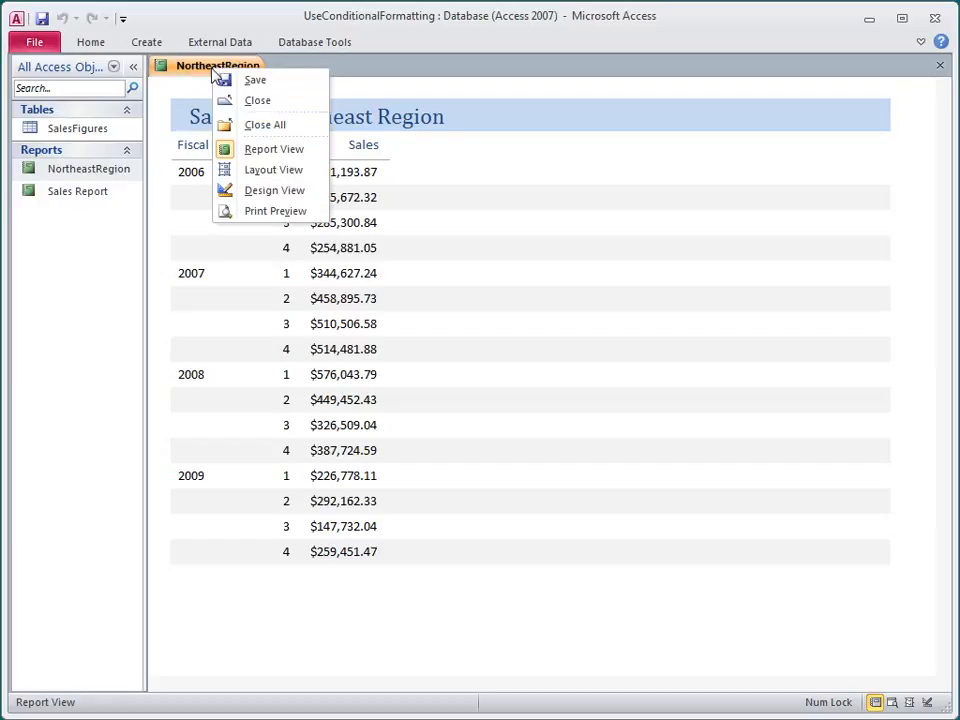
left_click(267, 171)
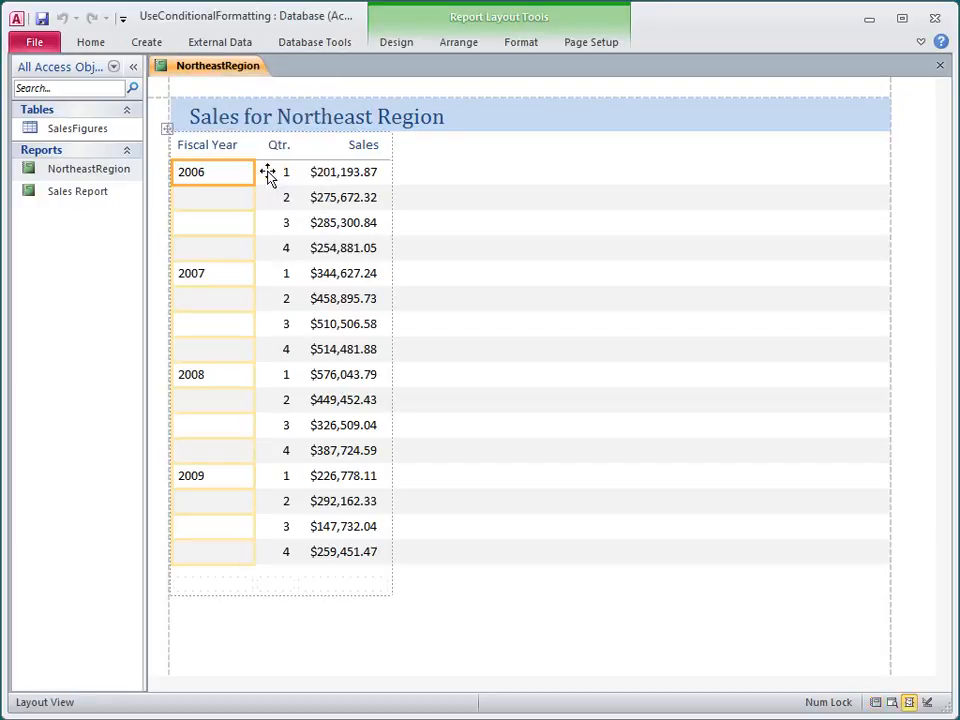
left_click(322, 176)
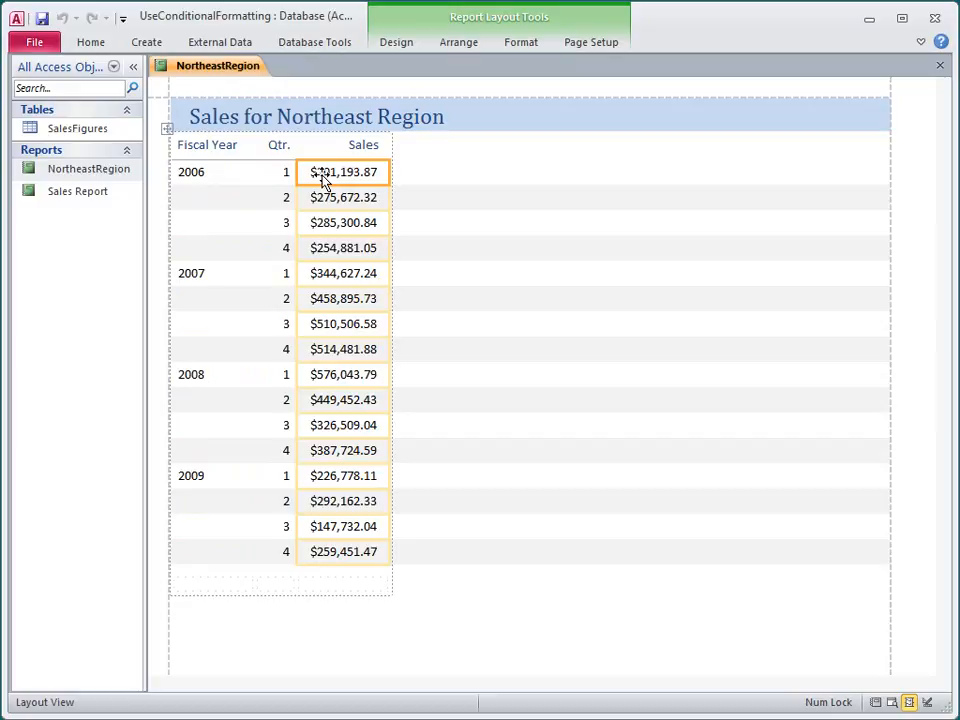
Add a conditional formatting rule to the Sales figures that compares to other records using red data bars
left_click(518, 45)
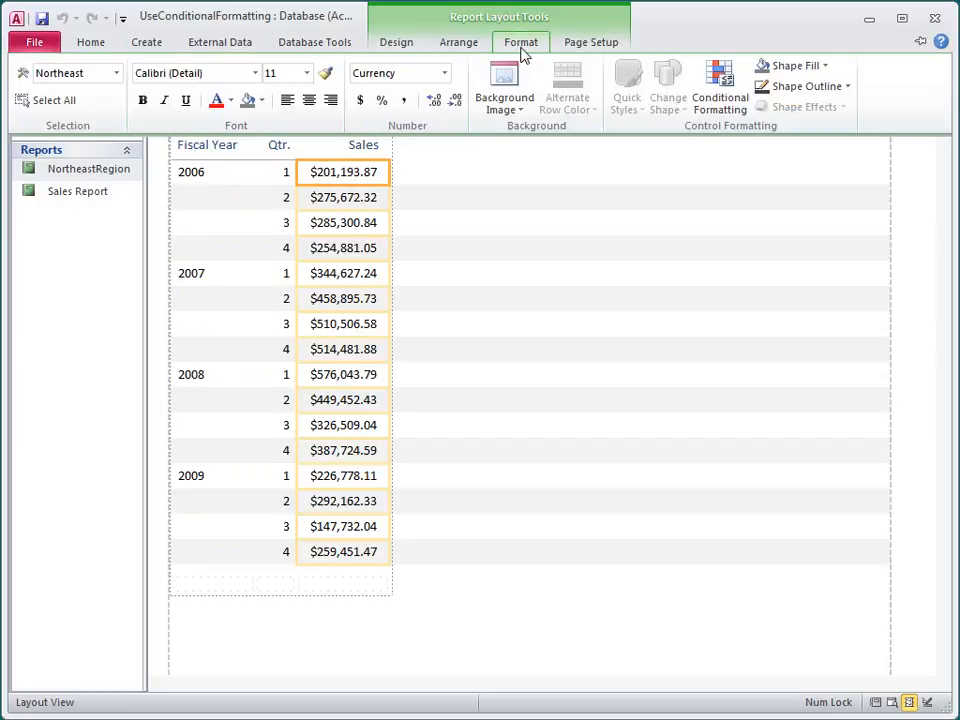
left_click(710, 102)
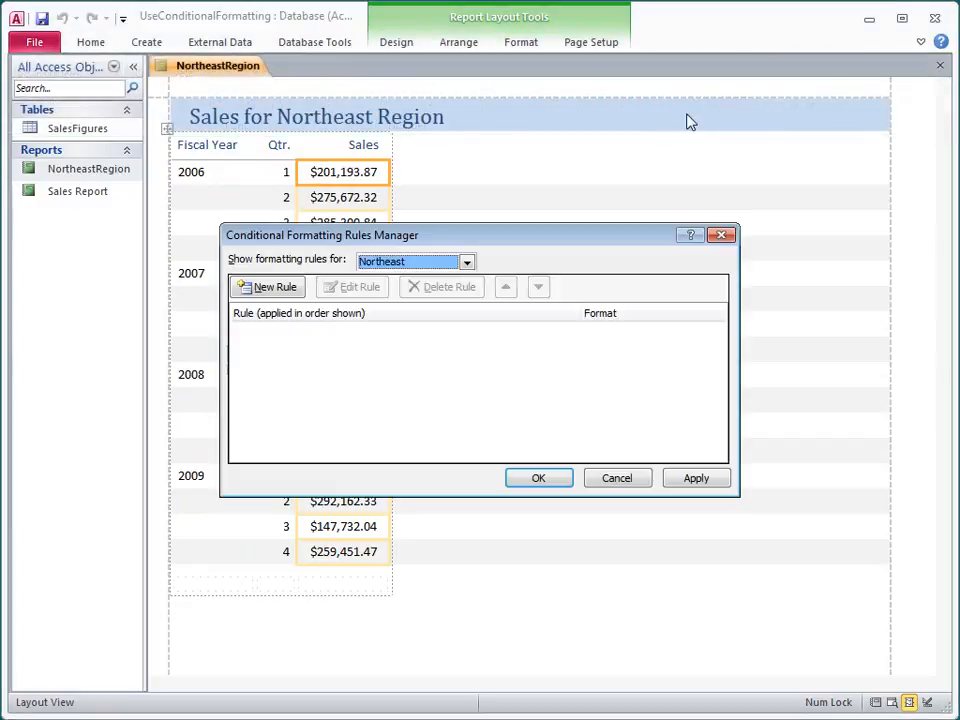
left_click(293, 288)
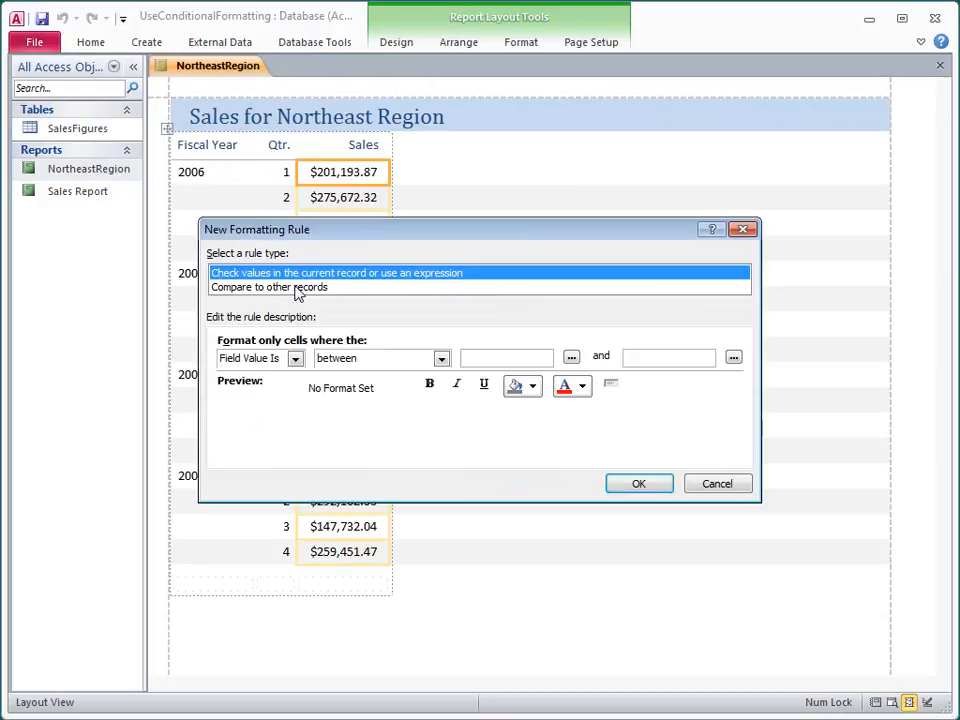
left_click(340, 289)
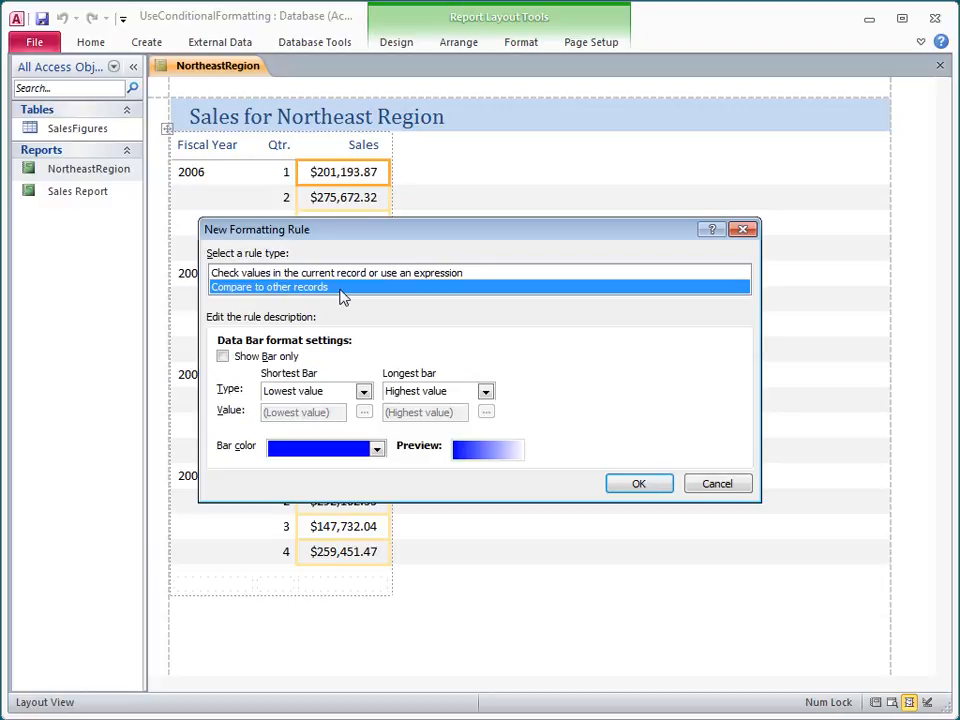
left_click(376, 448)
left_click(292, 602)
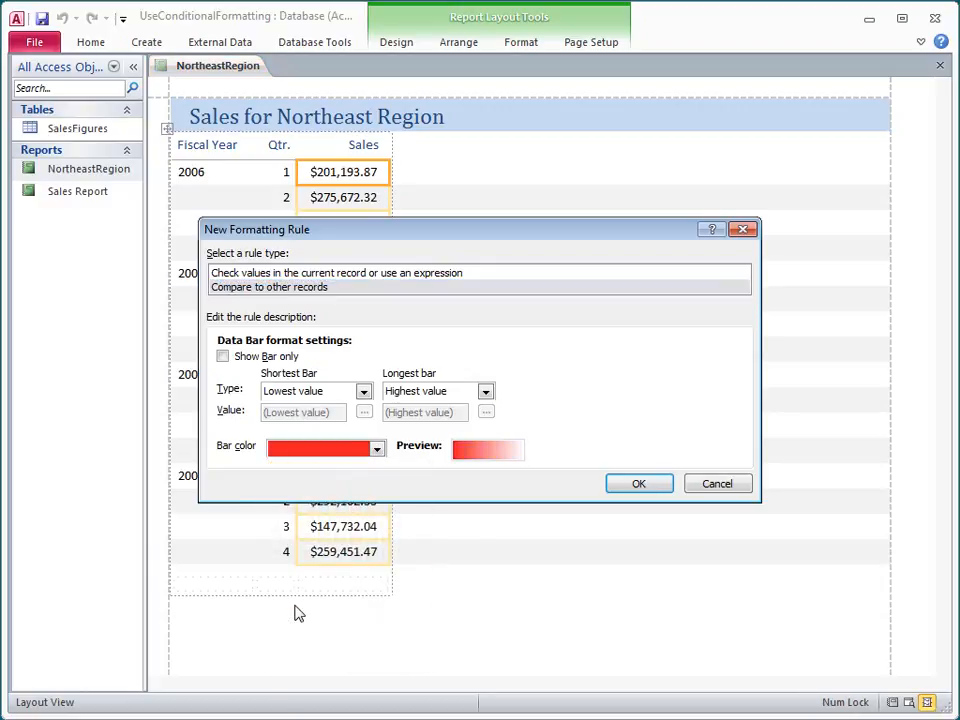
left_click(613, 488)
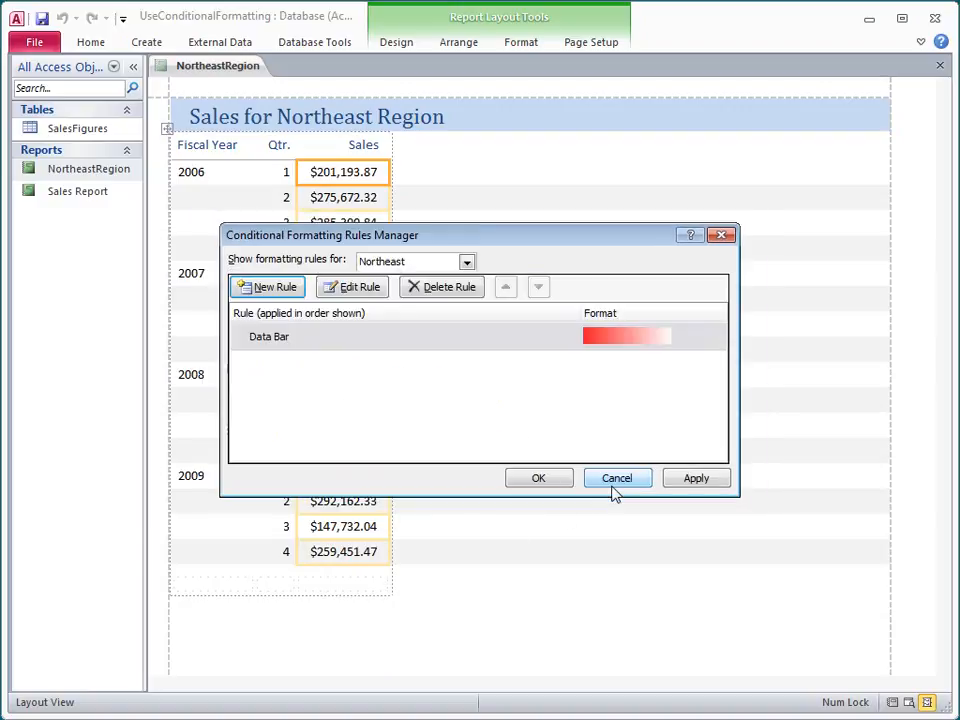
left_click(538, 478)
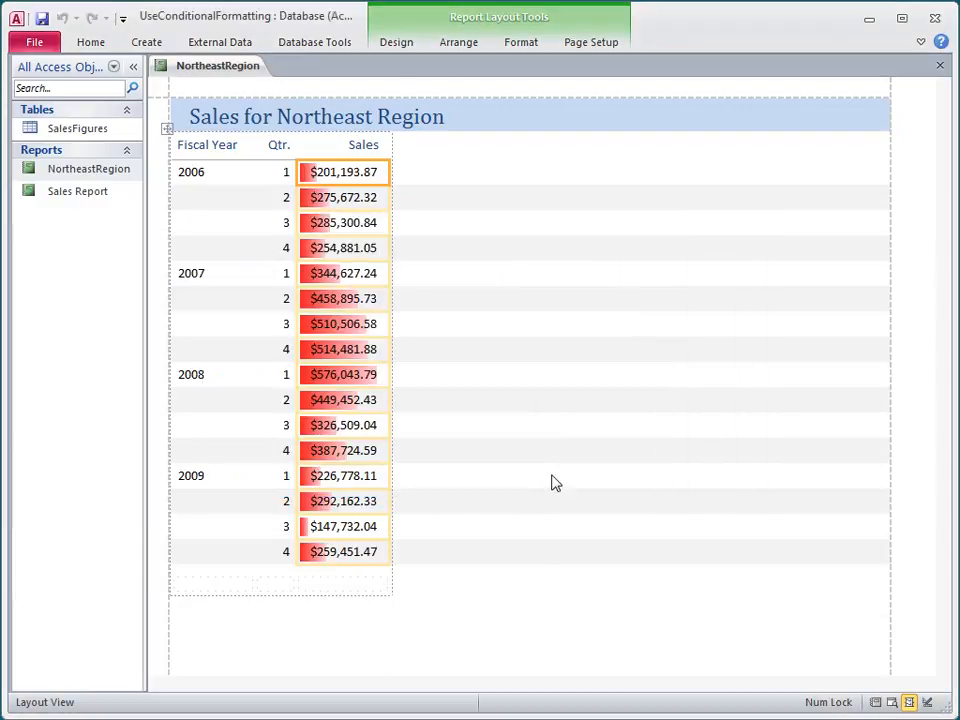
Show the NortheastRegion report in Report View and clear the highlight from the first sales figure
right_click(231, 66)
left_click(288, 150)
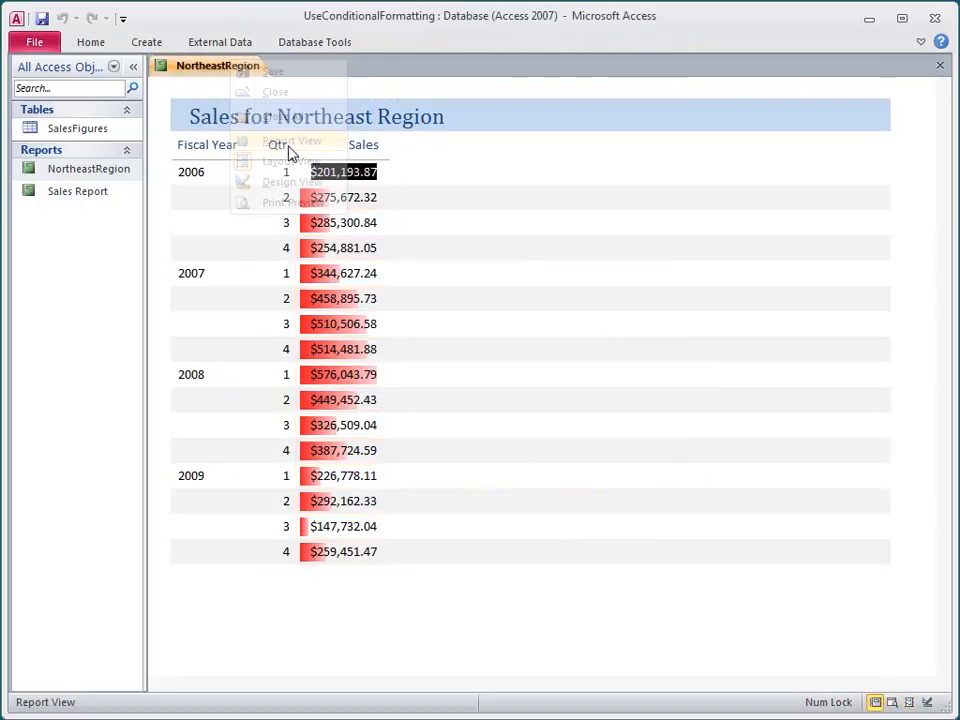
left_click(217, 176)
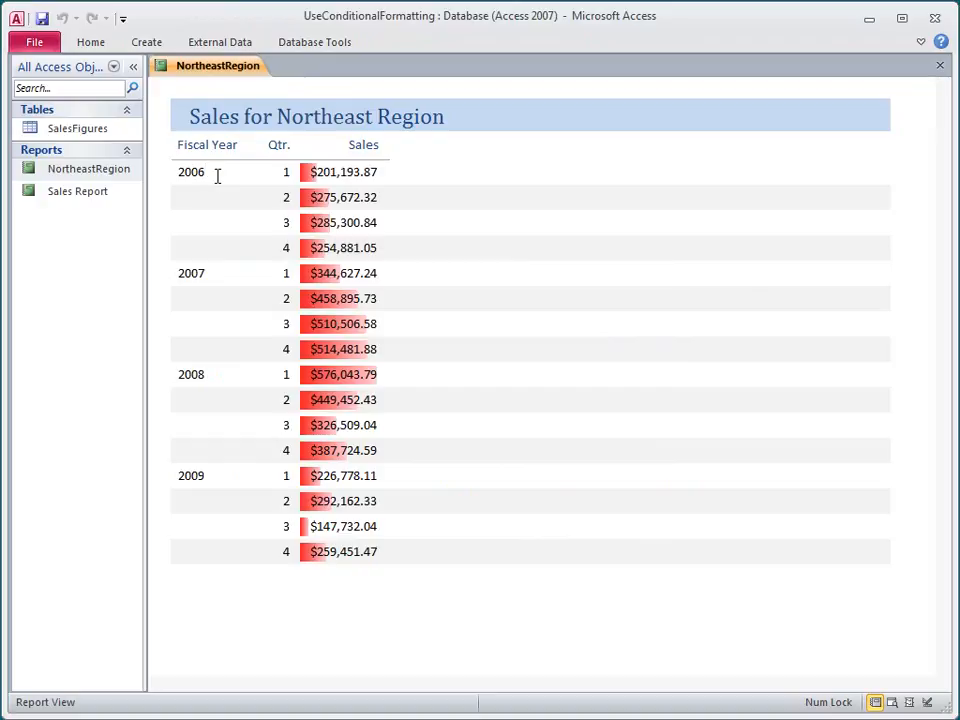